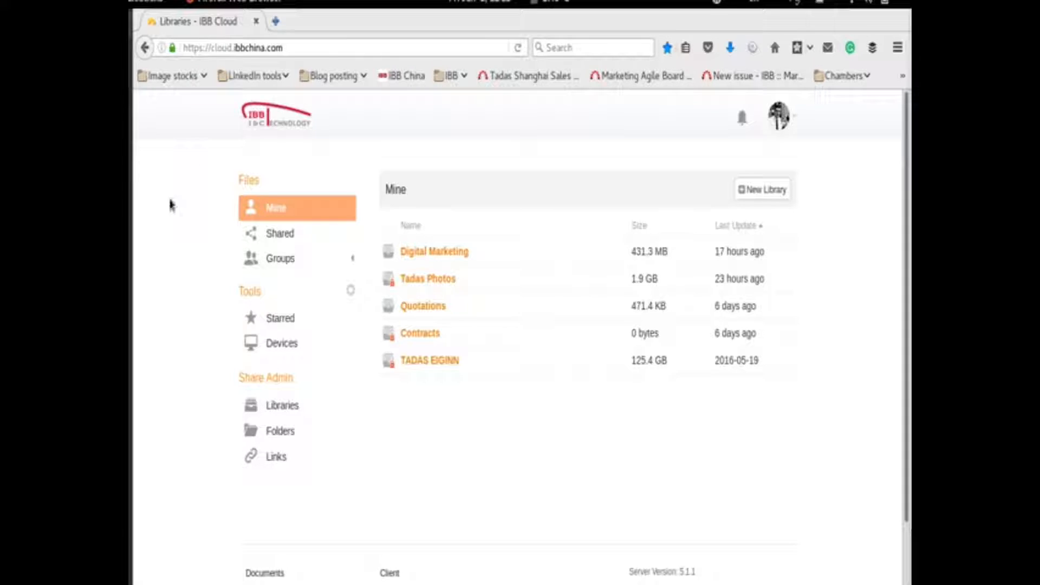
{"action": "left_click", "coordinate": [215, 48]}
{"action": "left_click_drag", "start_coordinate": [234, 48], "coordinate": [277, 49]}
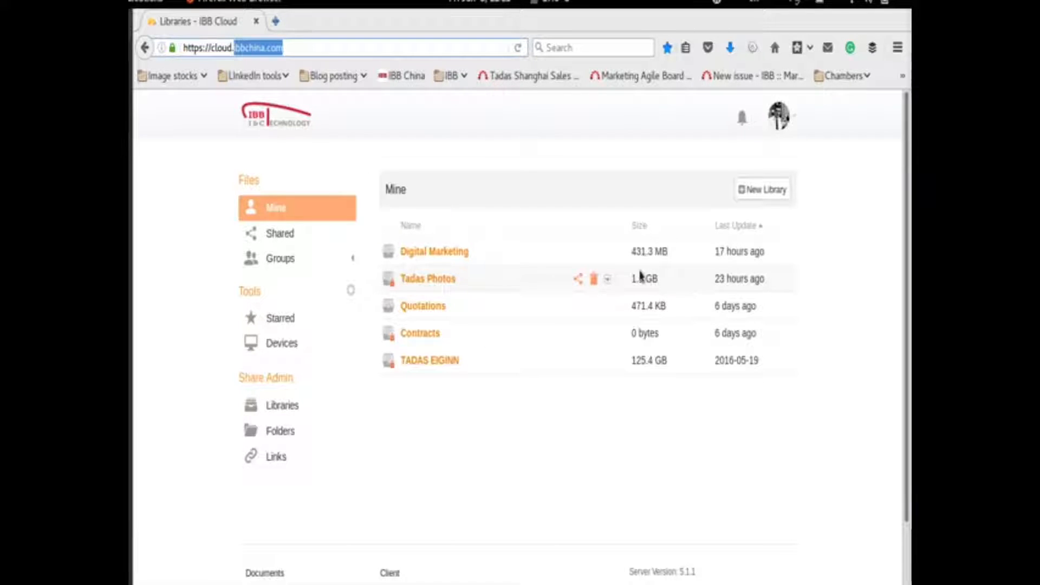
{"action": "left_click_drag", "start_coordinate": [633, 277], "coordinate": [661, 292]}
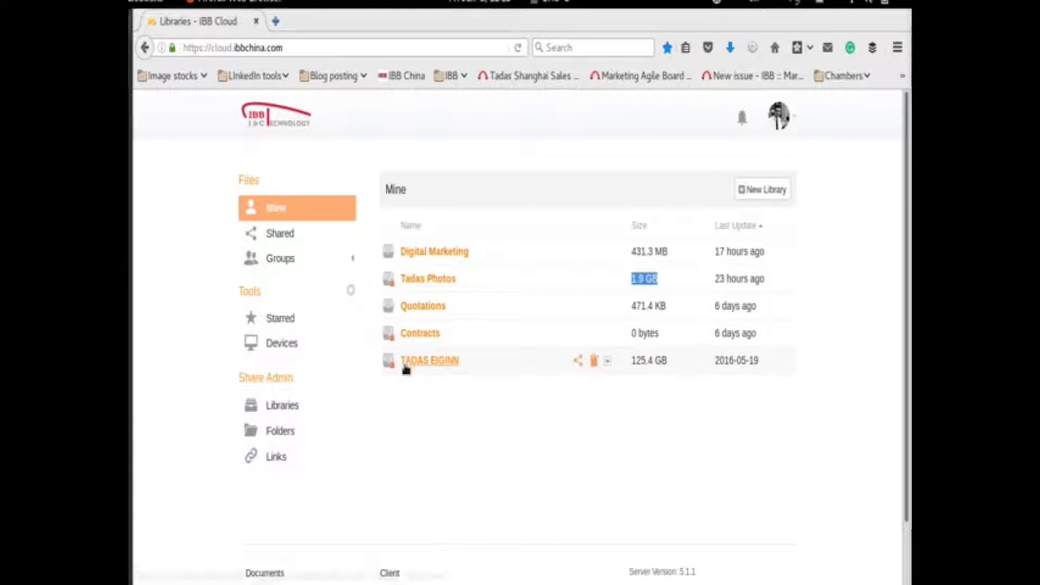
Bring up the password request of the encrypted 125.4 GB library and dismiss it without entering a password.
{"action": "left_click", "coordinate": [440, 366]}
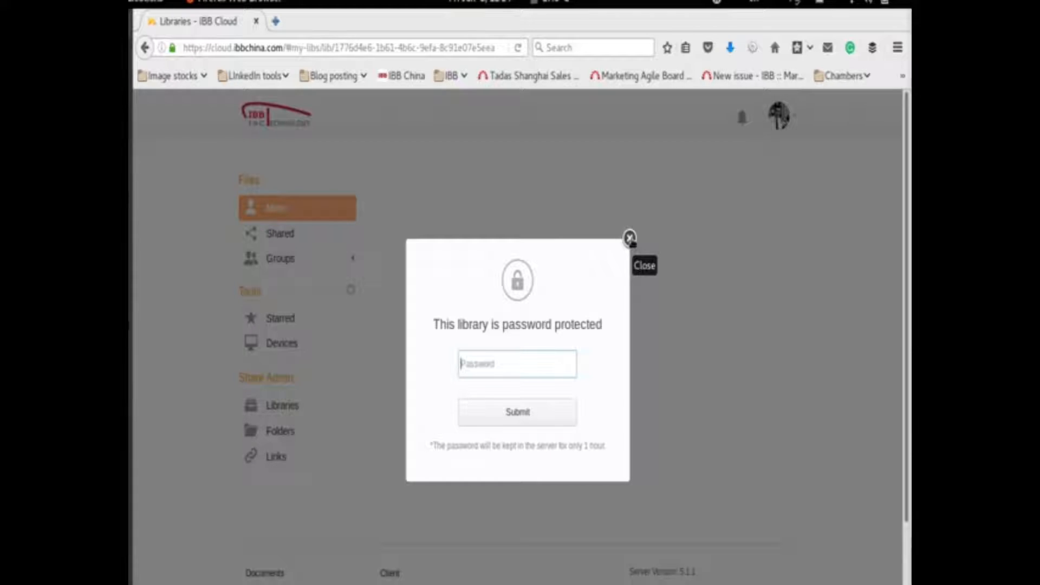
{"action": "left_click", "coordinate": [628, 237]}
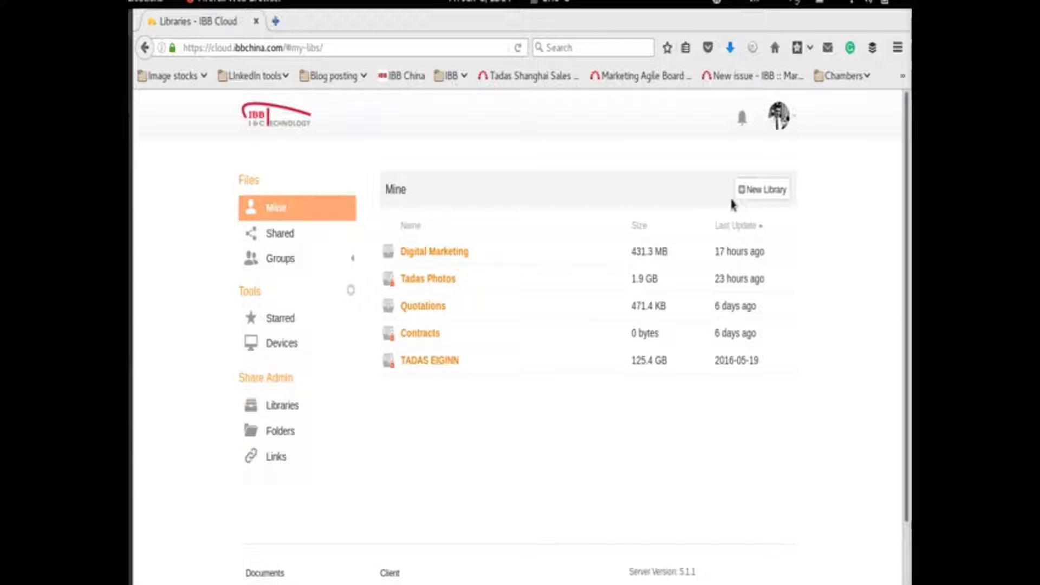
Create a new library named TEST with encryption left off.
{"action": "left_click", "coordinate": [765, 192]}
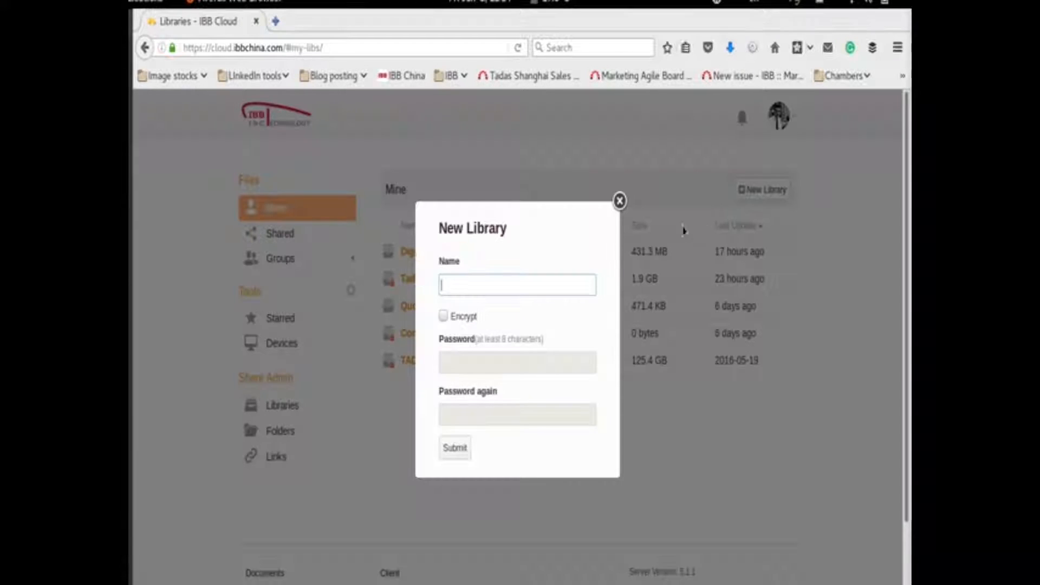
{"action": "left_click", "coordinate": [471, 286]}
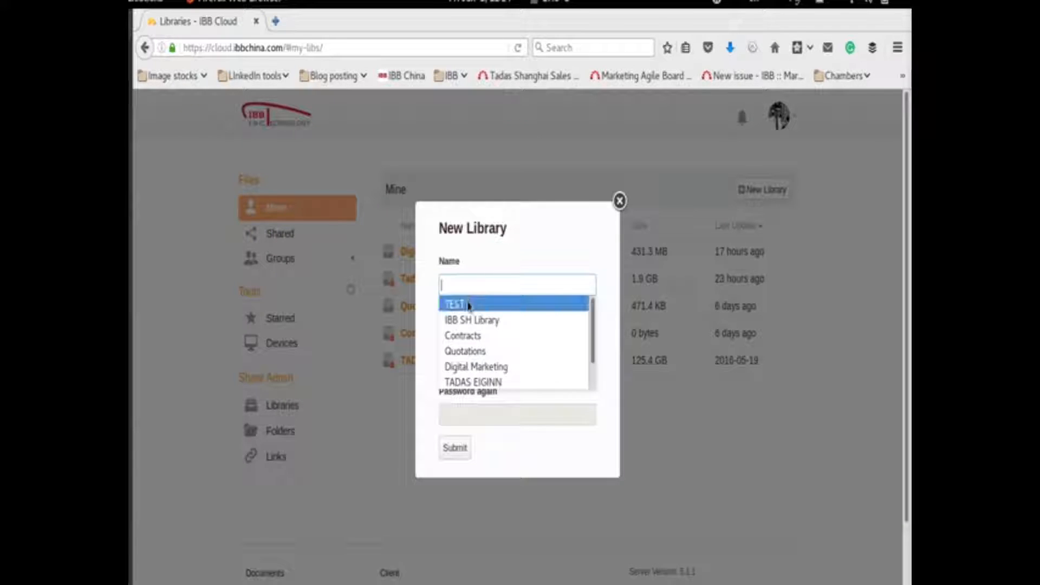
{"action": "left_click", "coordinate": [470, 302]}
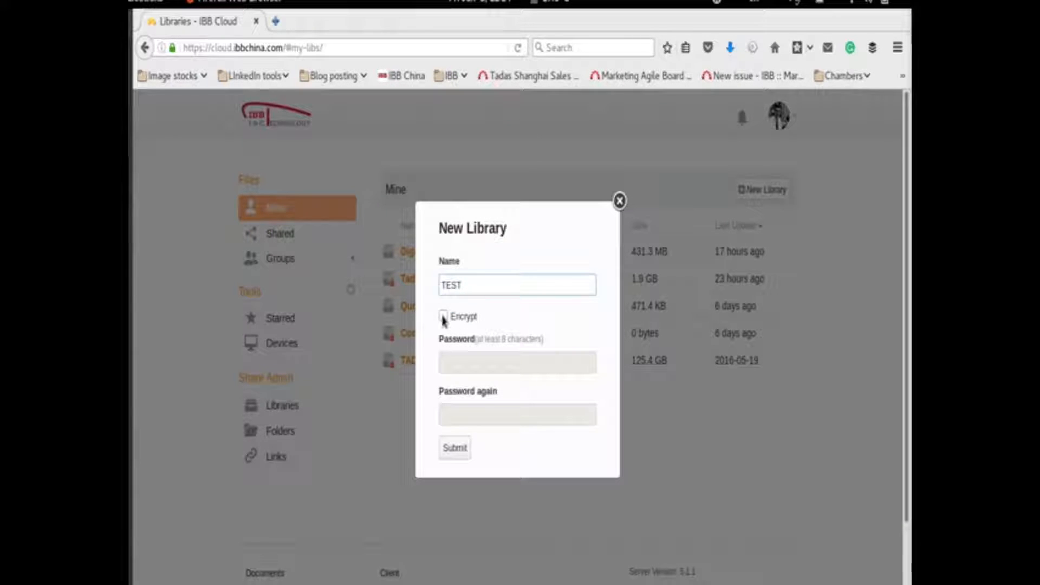
{"action": "left_click", "coordinate": [443, 317]}
{"action": "left_click", "coordinate": [443, 317]}
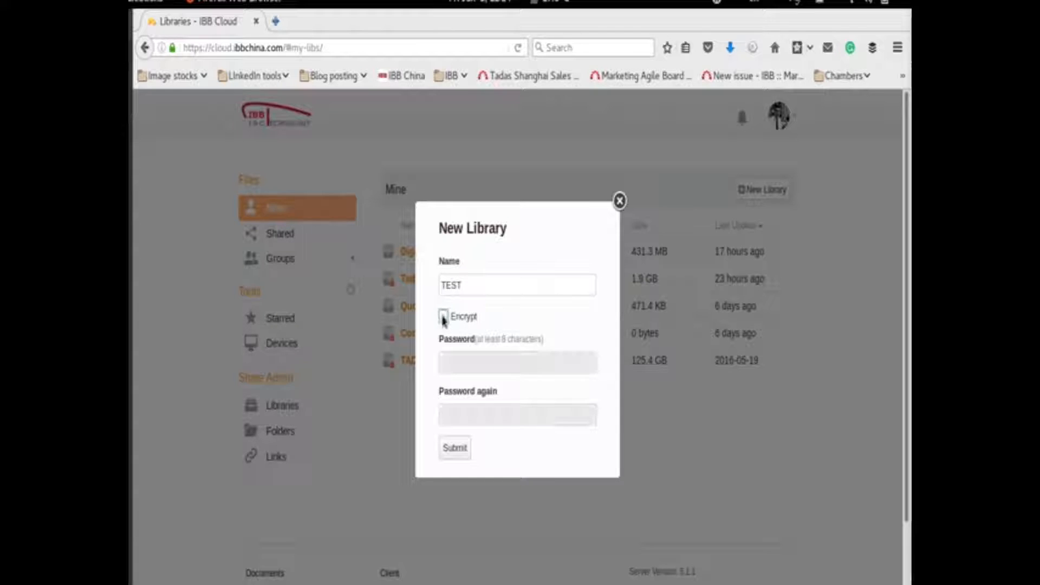
{"action": "left_click", "coordinate": [458, 454]}
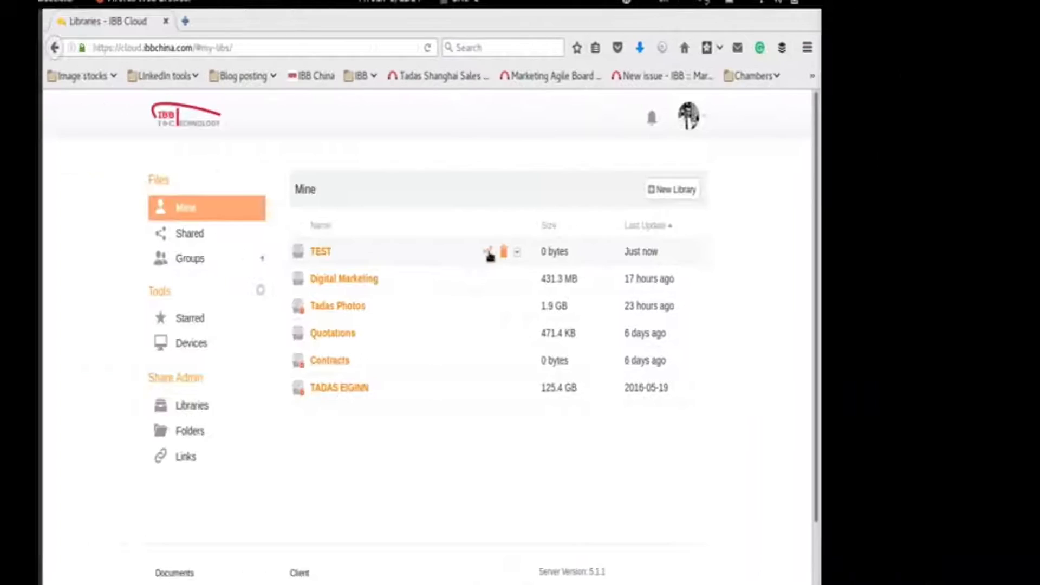
Generate a download link for the TEST library and review its user, upload-link and group sharing options.
{"action": "left_click", "coordinate": [141, 252]}
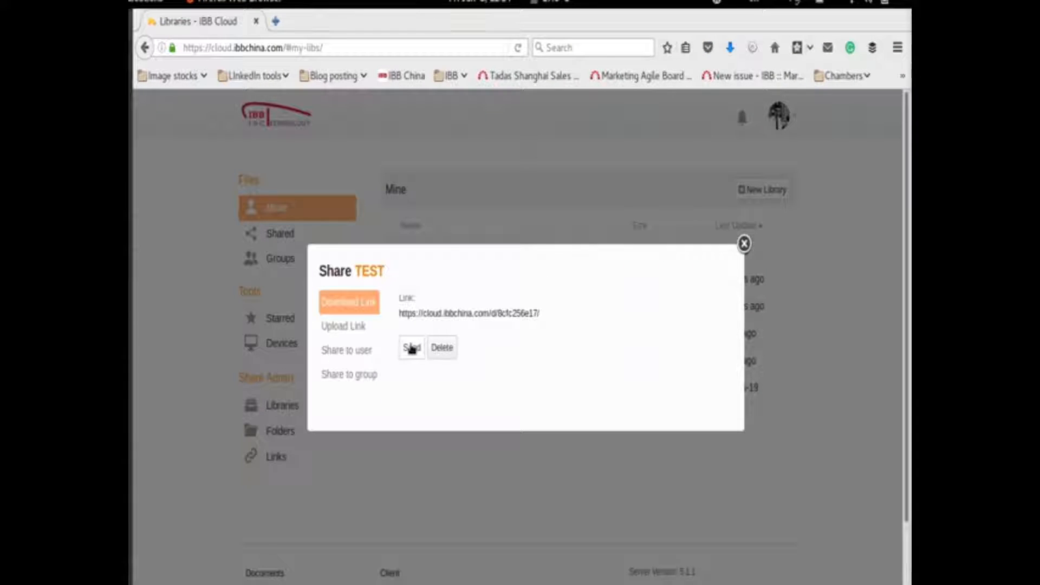
{"action": "left_click", "coordinate": [364, 354]}
{"action": "left_click", "coordinate": [425, 332]}
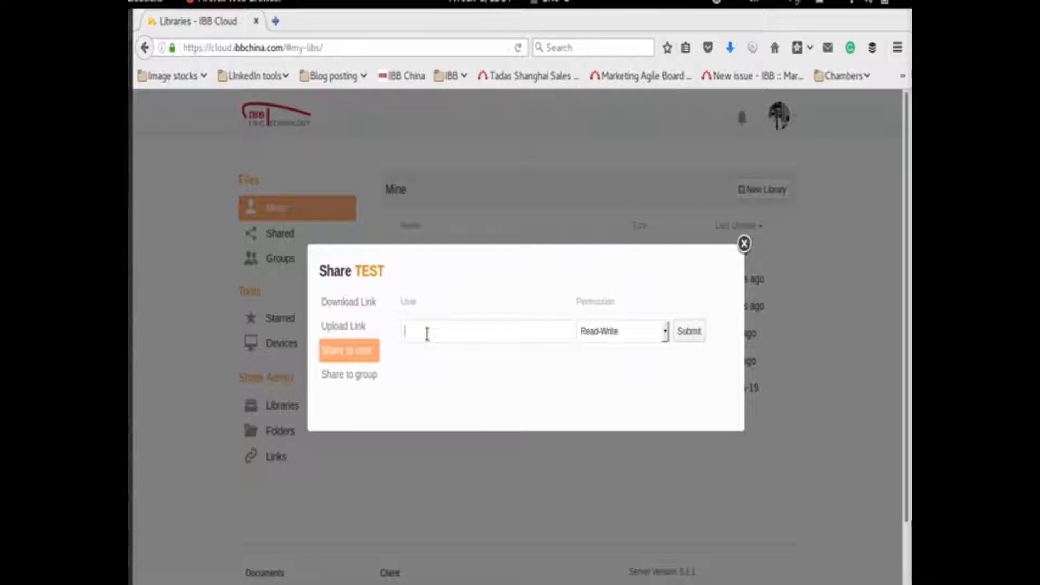
{"action": "left_click", "coordinate": [353, 327]}
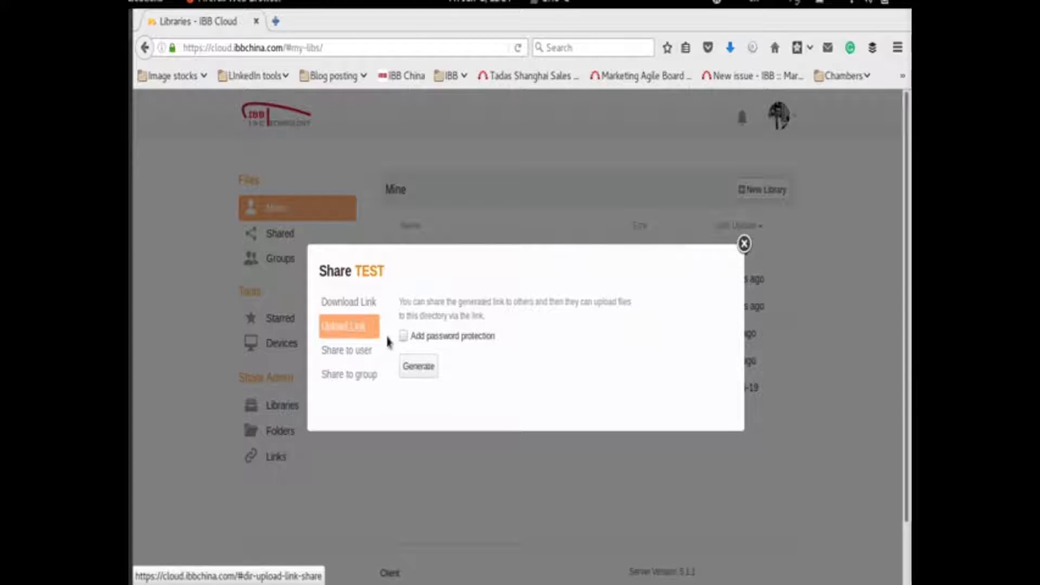
{"action": "left_click", "coordinate": [443, 340]}
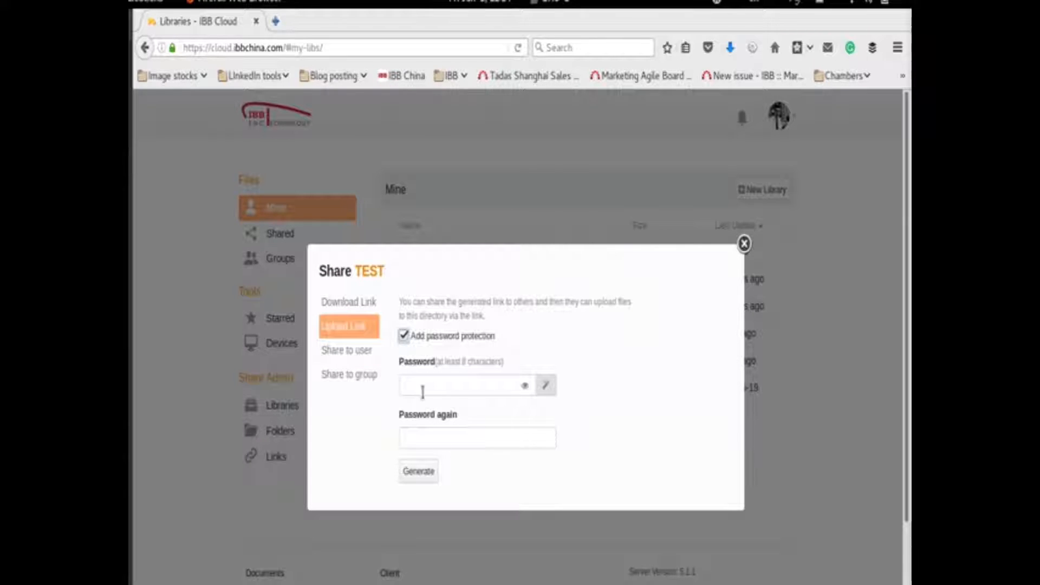
{"action": "left_click", "coordinate": [339, 377]}
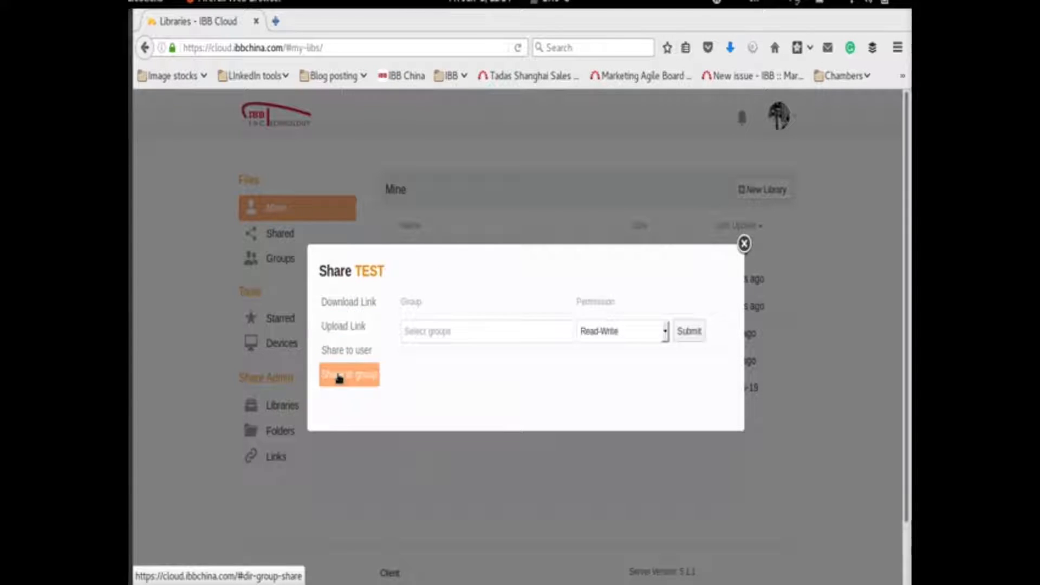
{"action": "left_click", "coordinate": [454, 333]}
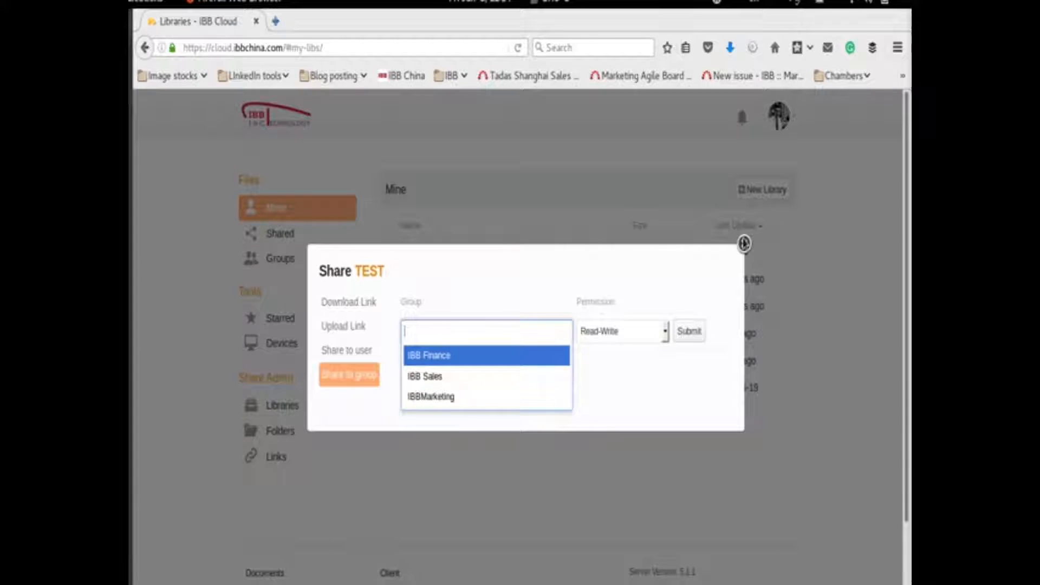
{"action": "left_click", "coordinate": [744, 243]}
{"action": "left_click", "coordinate": [744, 243]}
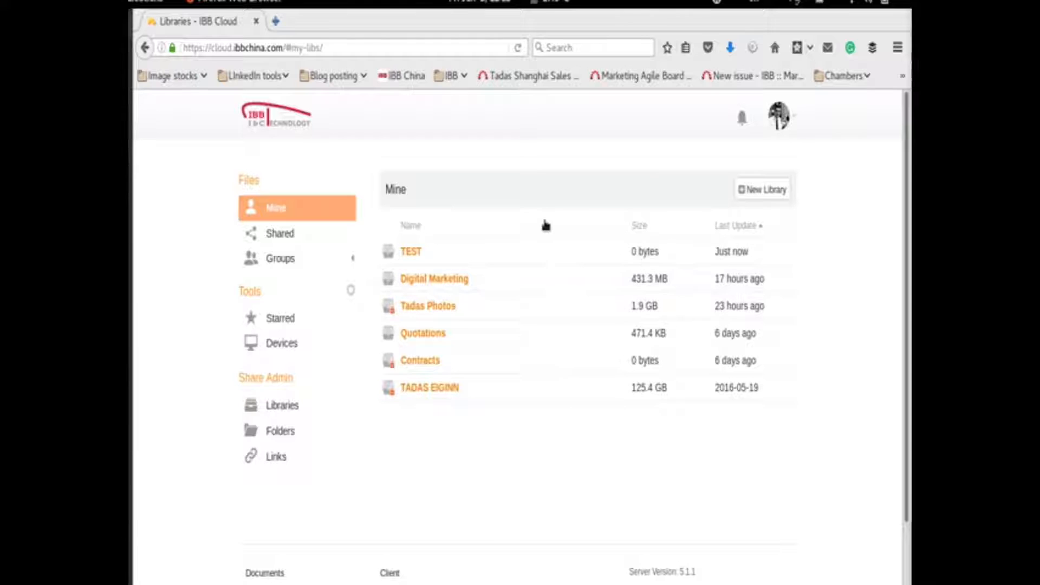
Upload bella-hadid-deslumbrante-cannes.jpg from the Desktop into the TEST library and preview the uploaded image.
{"action": "left_click", "coordinate": [410, 250]}
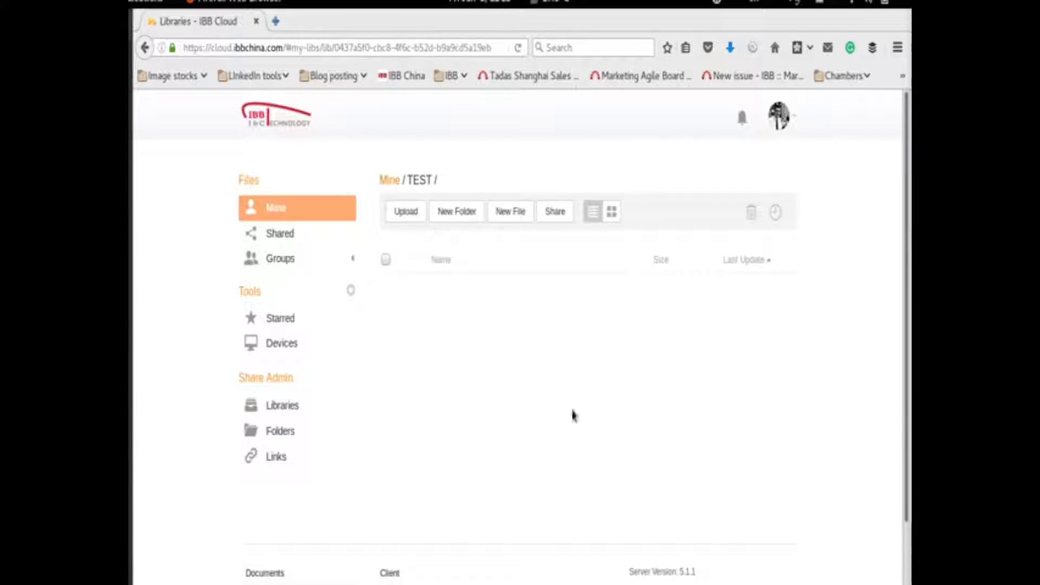
{"action": "left_click", "coordinate": [399, 215]}
{"action": "left_click", "coordinate": [426, 195]}
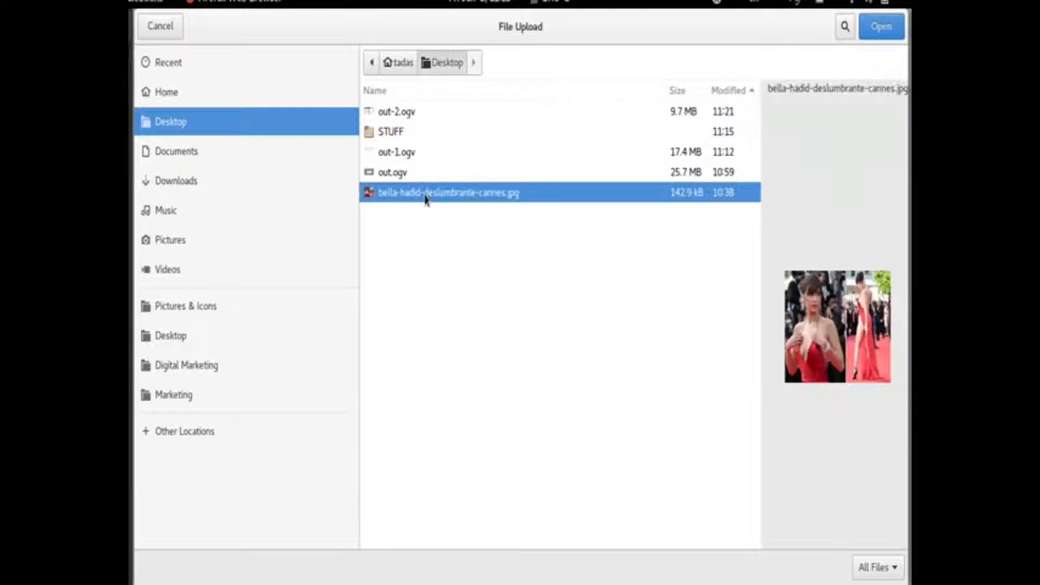
{"action": "left_click", "coordinate": [881, 27]}
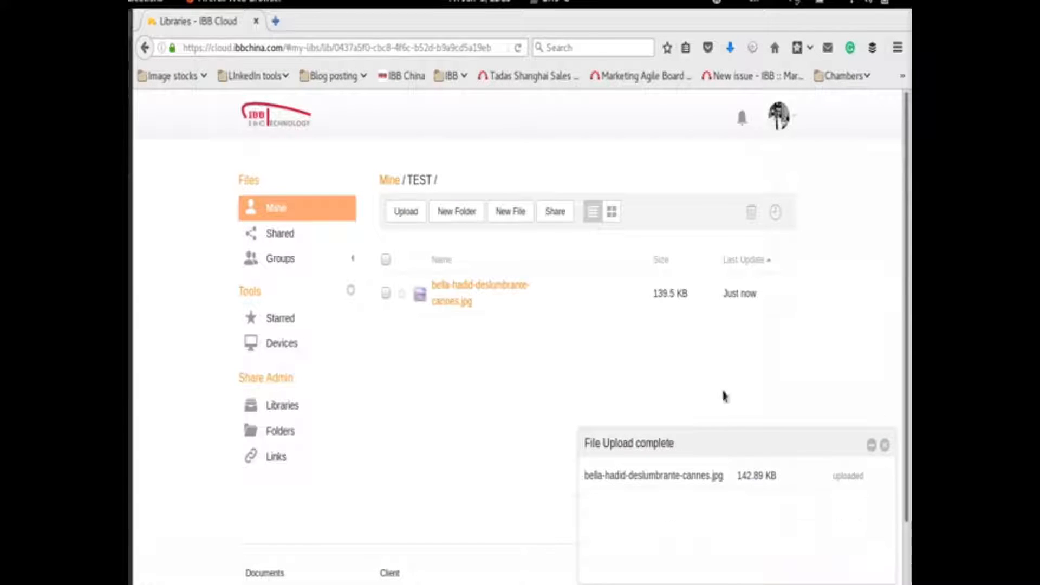
{"action": "left_click", "coordinate": [886, 445]}
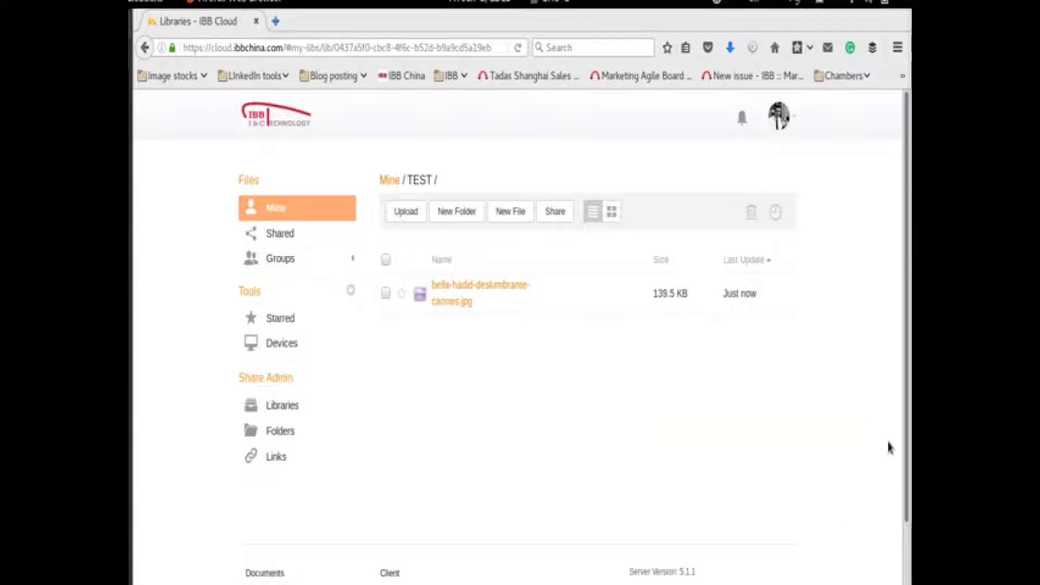
{"action": "left_click", "coordinate": [492, 293]}
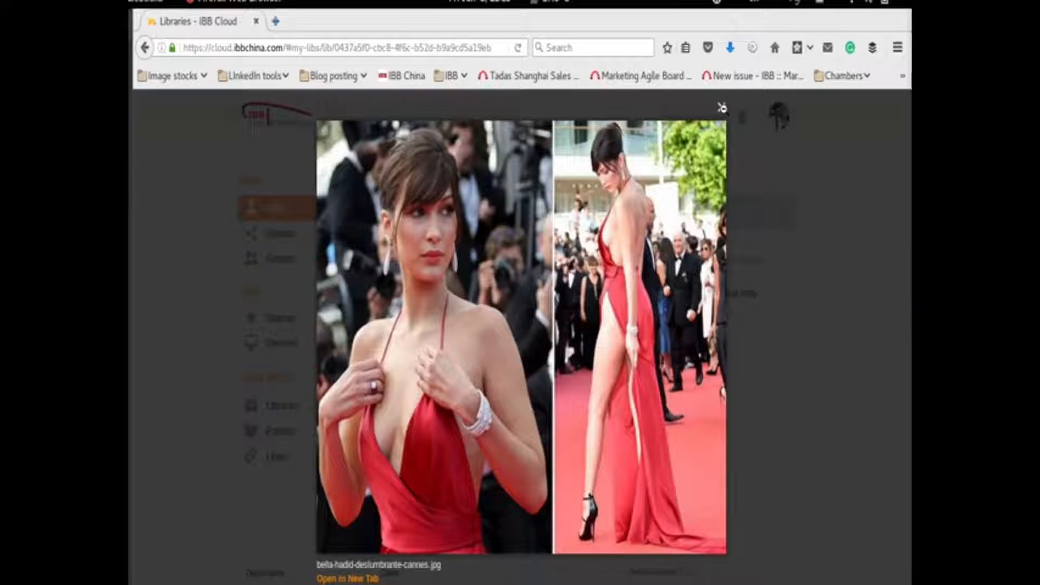
{"action": "left_click", "coordinate": [722, 107]}
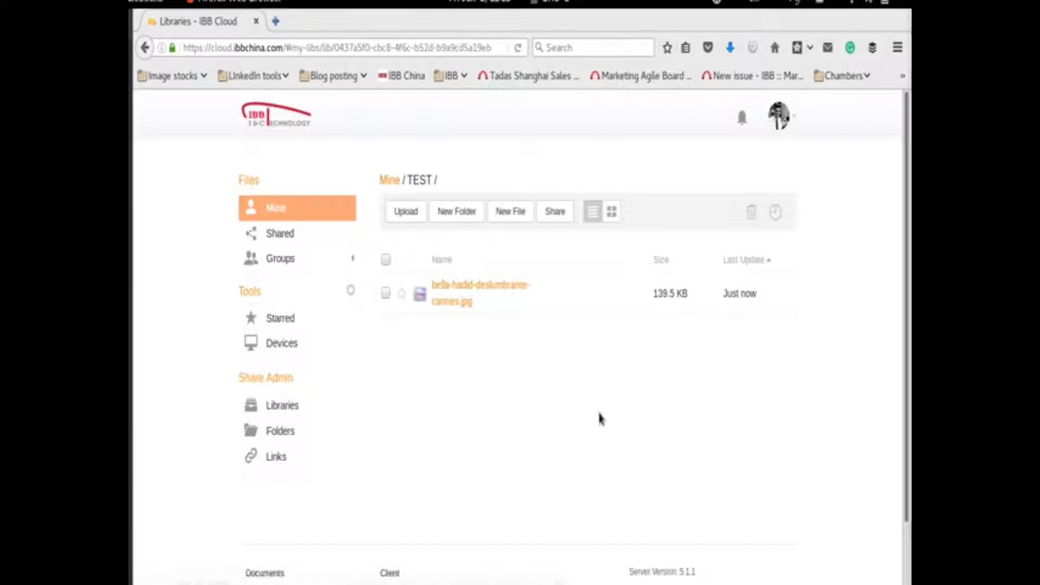
Generate a download link for bella-hadid-deslumbrante-cannes.jpg without password protection or auto expiration.
{"action": "mouse_move", "coordinate": [495, 302]}
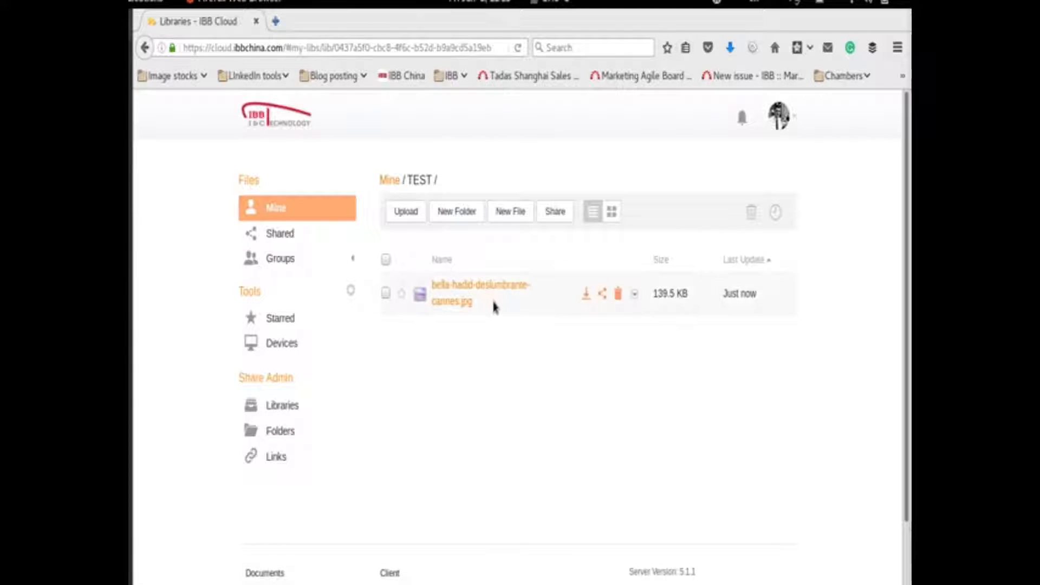
{"action": "left_click", "coordinate": [602, 295]}
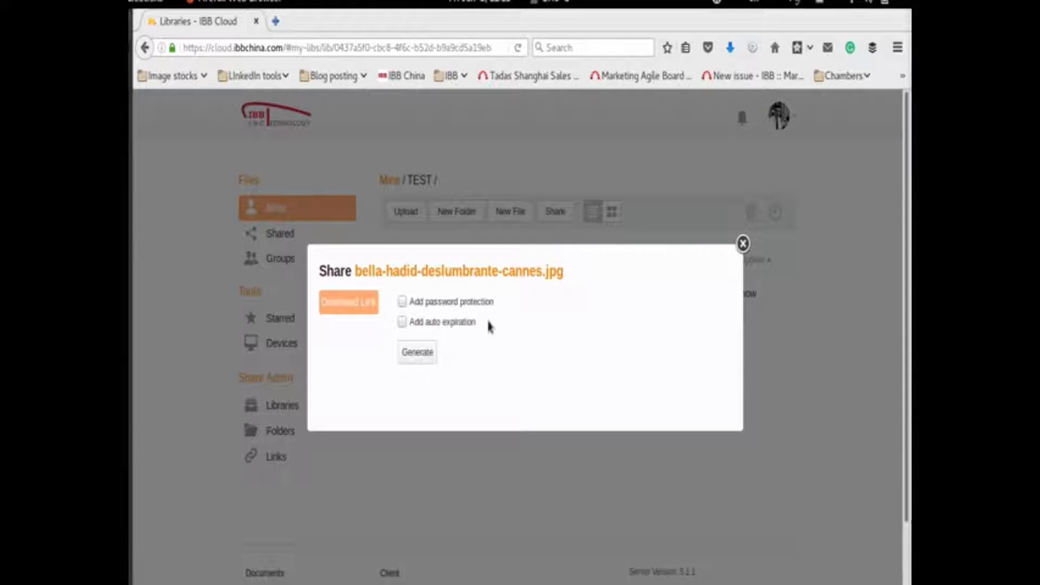
{"action": "left_click", "coordinate": [418, 323]}
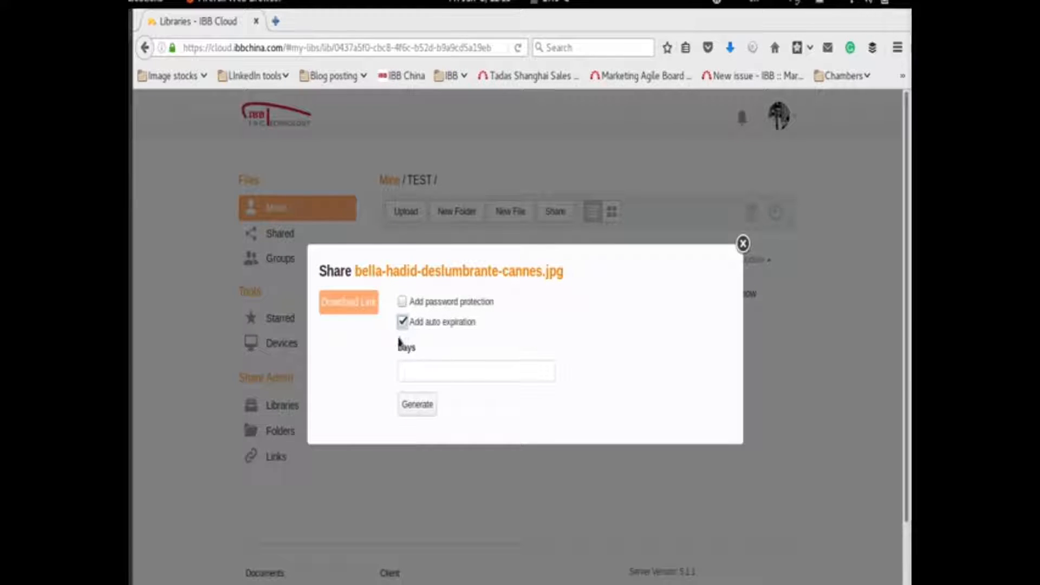
{"action": "left_click", "coordinate": [401, 322]}
{"action": "left_click", "coordinate": [418, 353]}
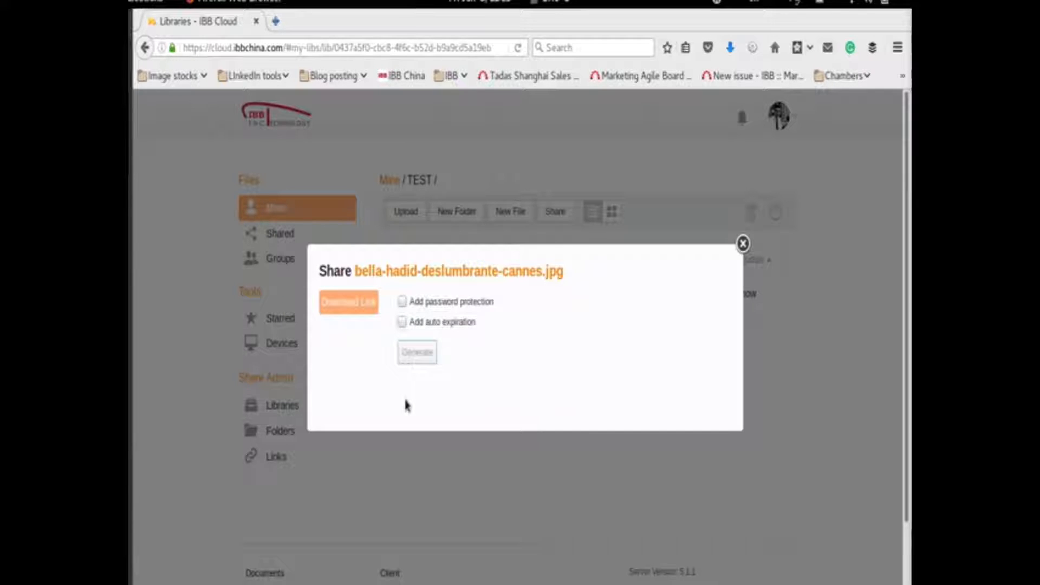
Open the image's regular share link in a new browser tab and look over the shared page.
{"action": "triple_click", "coordinate": [428, 315]}
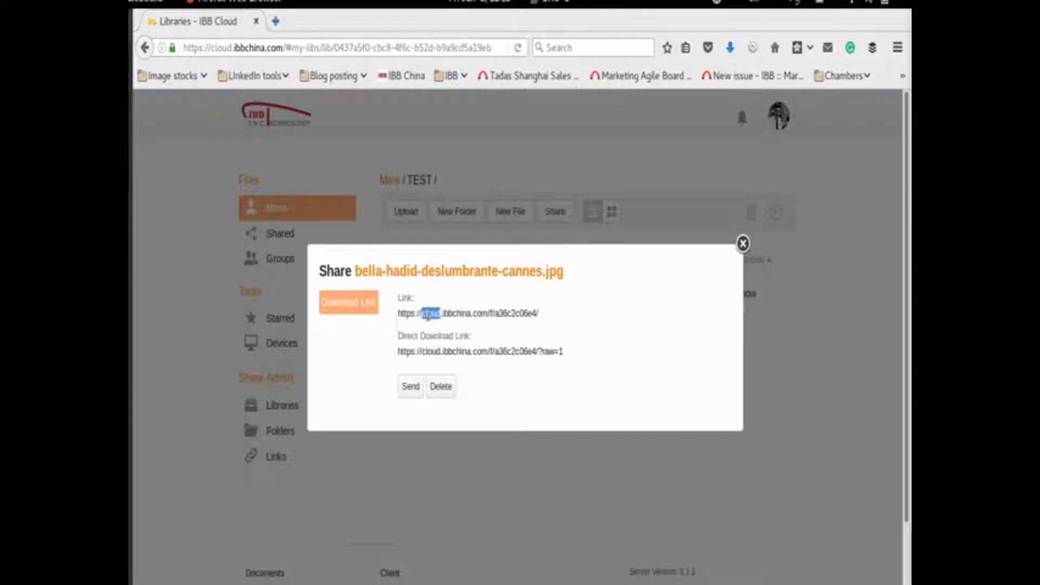
{"action": "right_click", "coordinate": [428, 314]}
{"action": "left_click", "coordinate": [484, 142]}
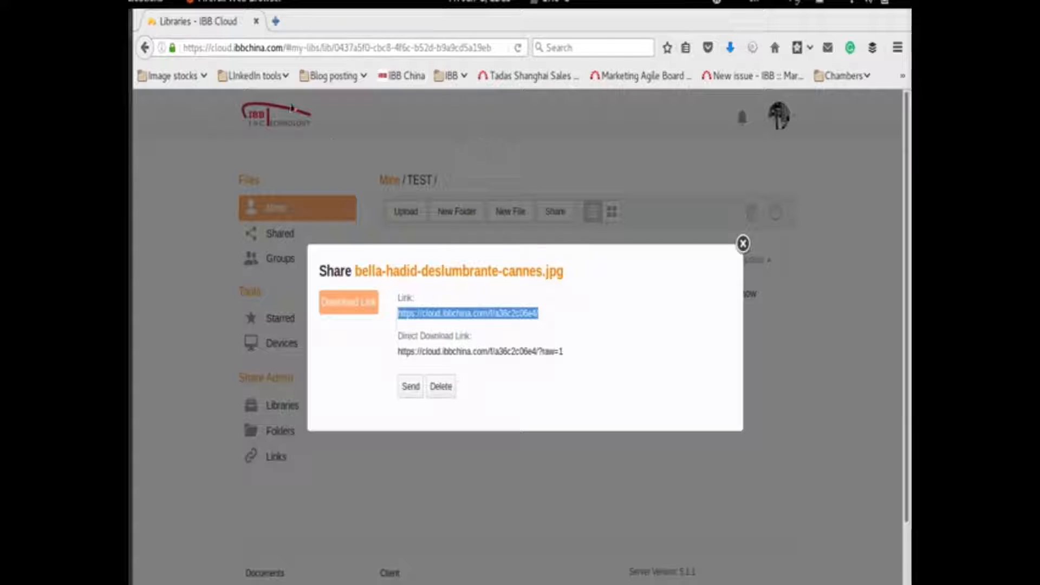
{"action": "left_click", "coordinate": [276, 21]}
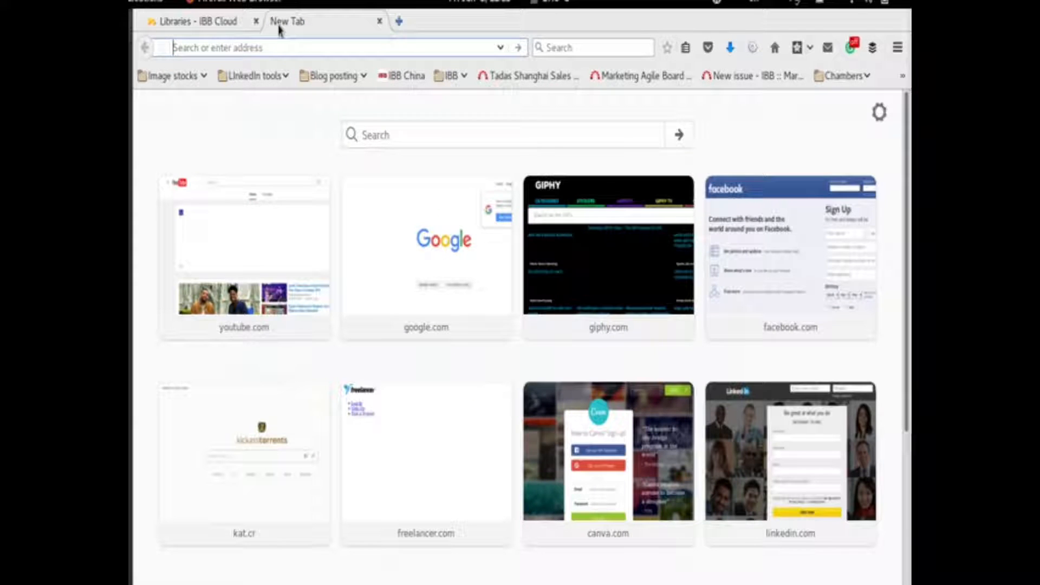
{"action": "key", "text": "ctrl+v"}
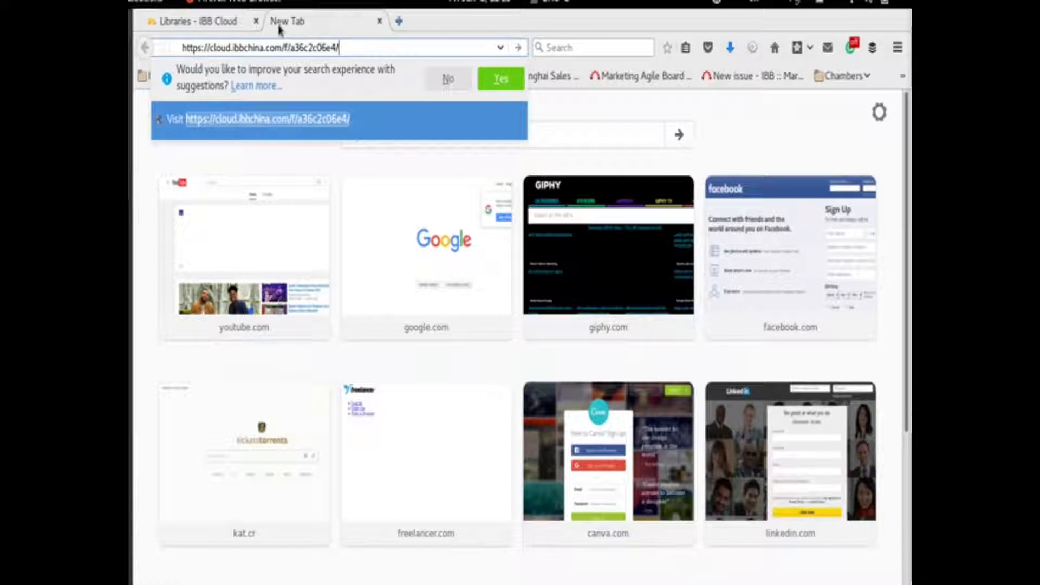
{"action": "key", "text": "Return"}
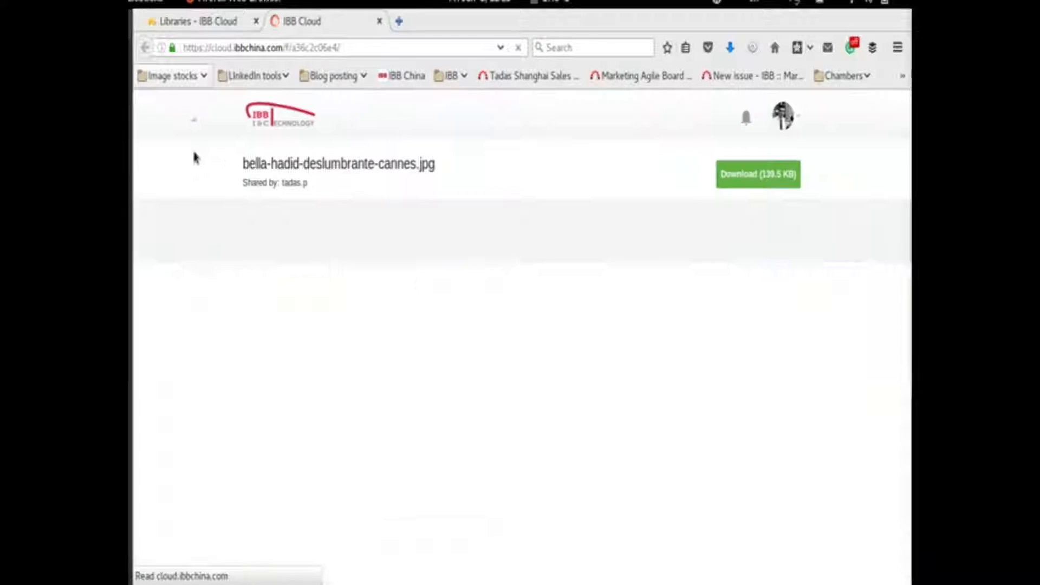
{"action": "scroll", "coordinate": [204, 226], "scroll_direction": "down", "scroll_amount": 1}
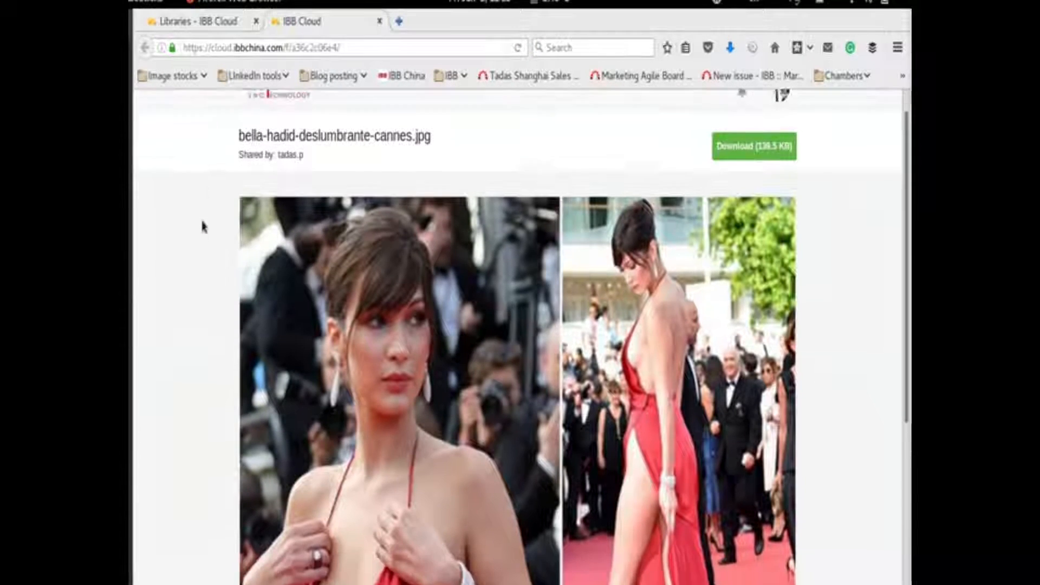
{"action": "scroll", "coordinate": [204, 227], "scroll_direction": "down", "scroll_amount": 5}
{"action": "scroll", "coordinate": [220, 249], "scroll_direction": "up", "scroll_amount": 6}
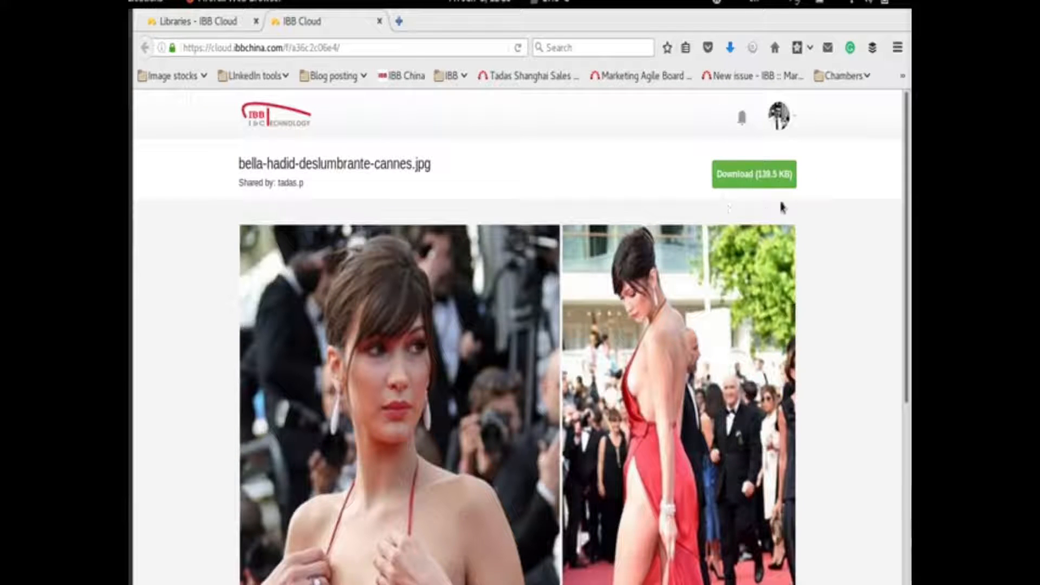
Open the image's direct download link in a new browser tab and look at the actions offered for the image.
{"action": "left_click", "coordinate": [226, 23]}
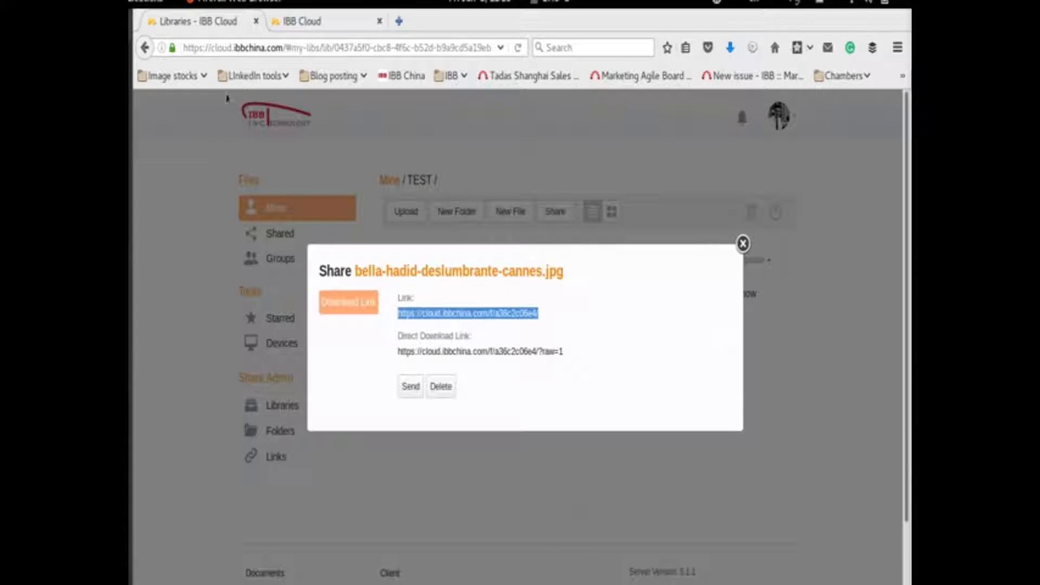
{"action": "triple_click", "coordinate": [440, 352]}
{"action": "right_click", "coordinate": [441, 352]}
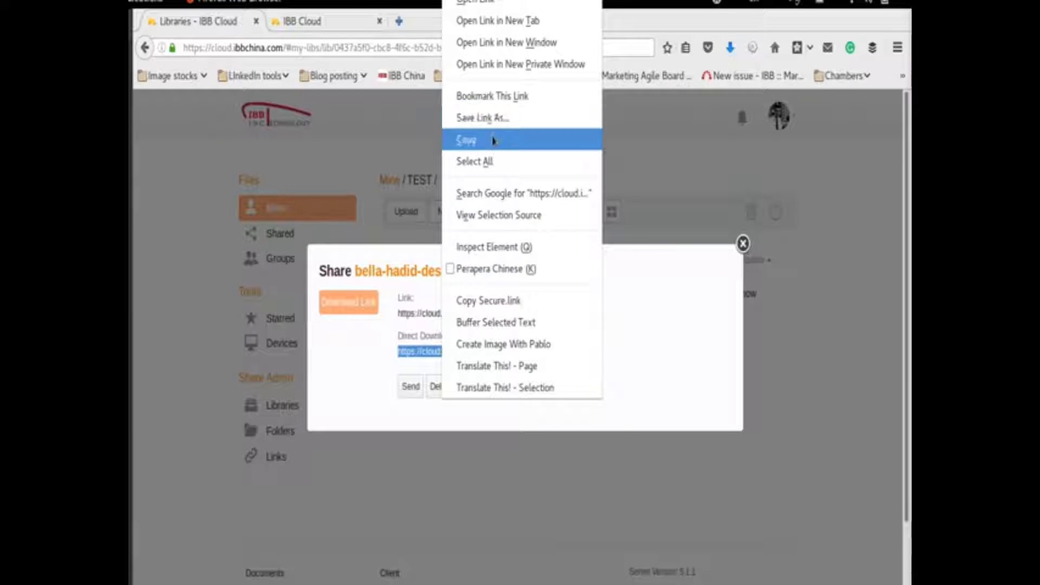
{"action": "left_click", "coordinate": [467, 140]}
{"action": "left_click", "coordinate": [399, 22]}
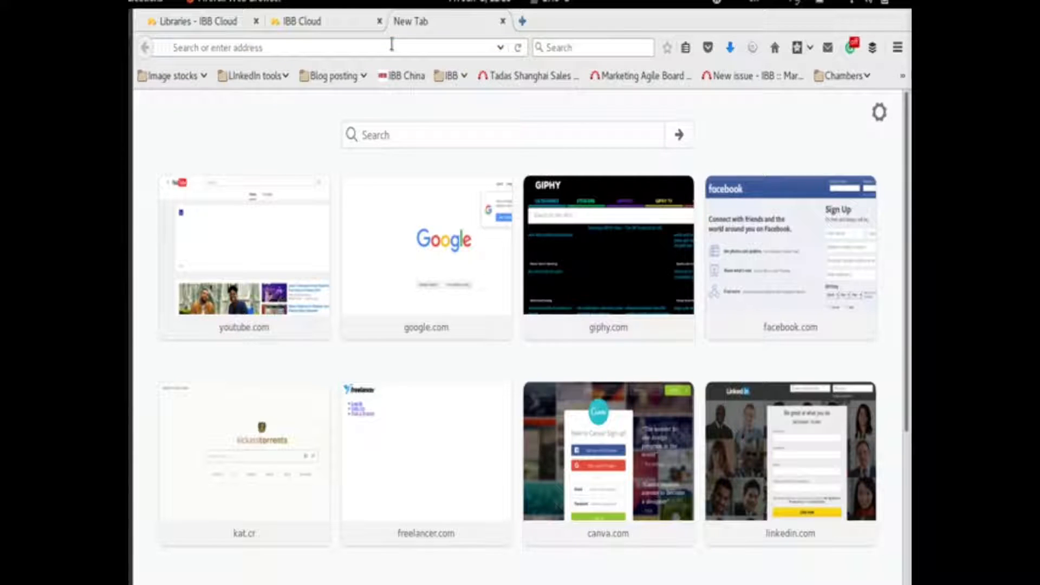
{"action": "key", "text": "ctrl+v"}
{"action": "key", "text": "Return"}
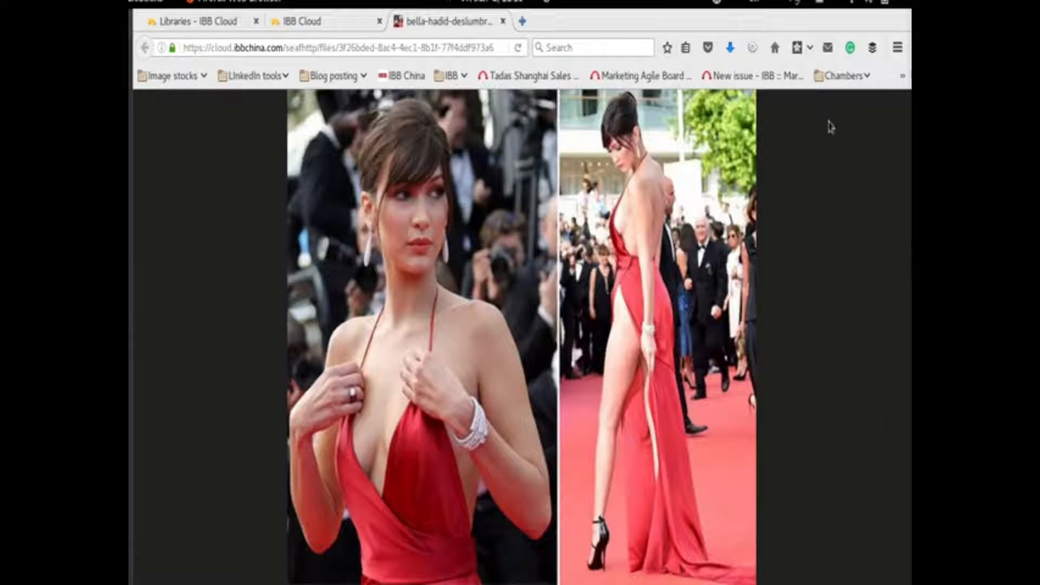
{"action": "right_click", "coordinate": [499, 250]}
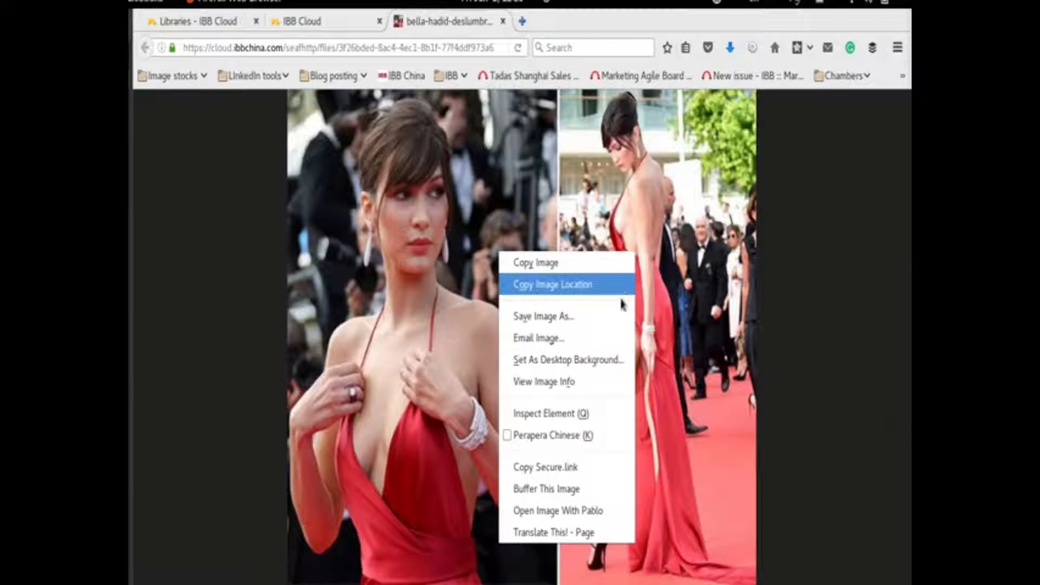
{"action": "left_click", "coordinate": [187, 284]}
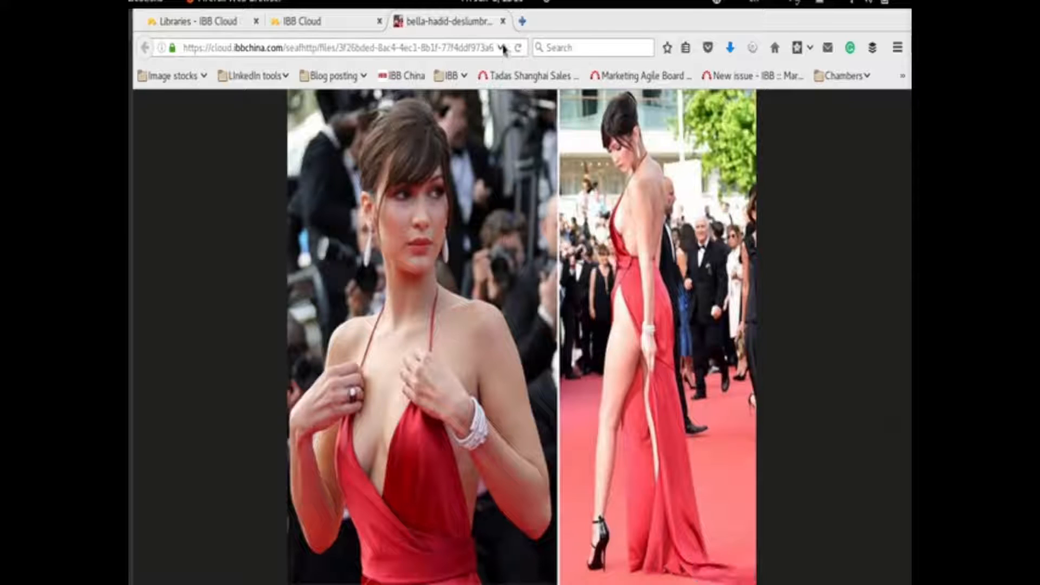
Close both shared-image tabs and the Share dialog of bella-hadid-deslumbrante-cannes.jpg.
{"action": "left_click", "coordinate": [503, 21]}
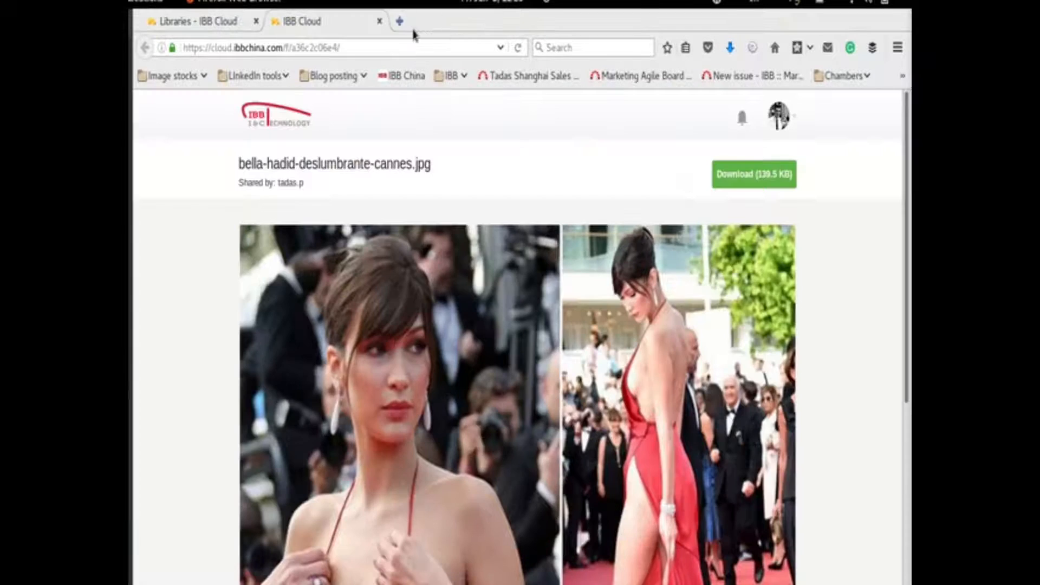
{"action": "left_click", "coordinate": [380, 22]}
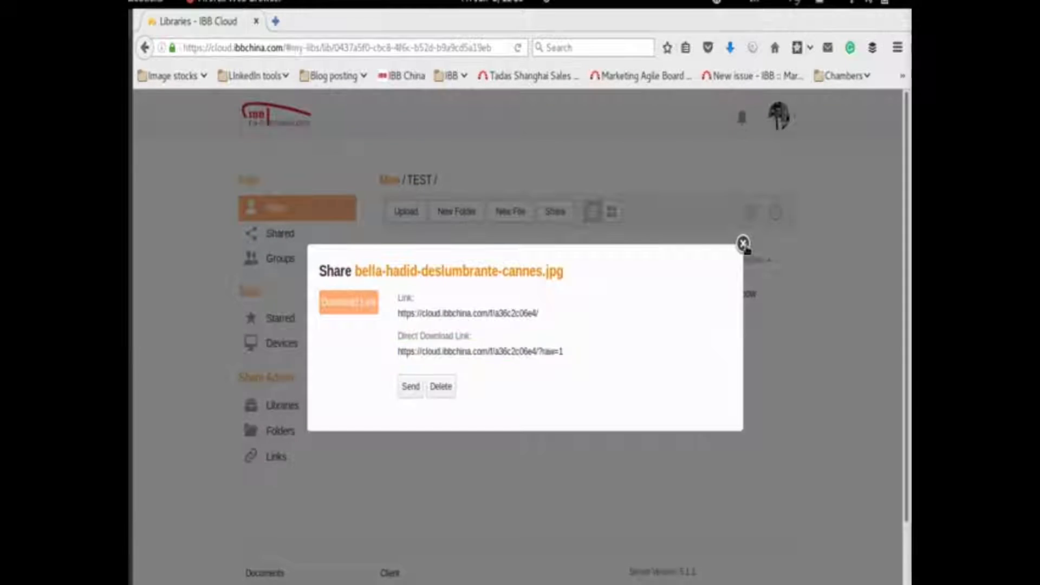
{"action": "left_click", "coordinate": [743, 244]}
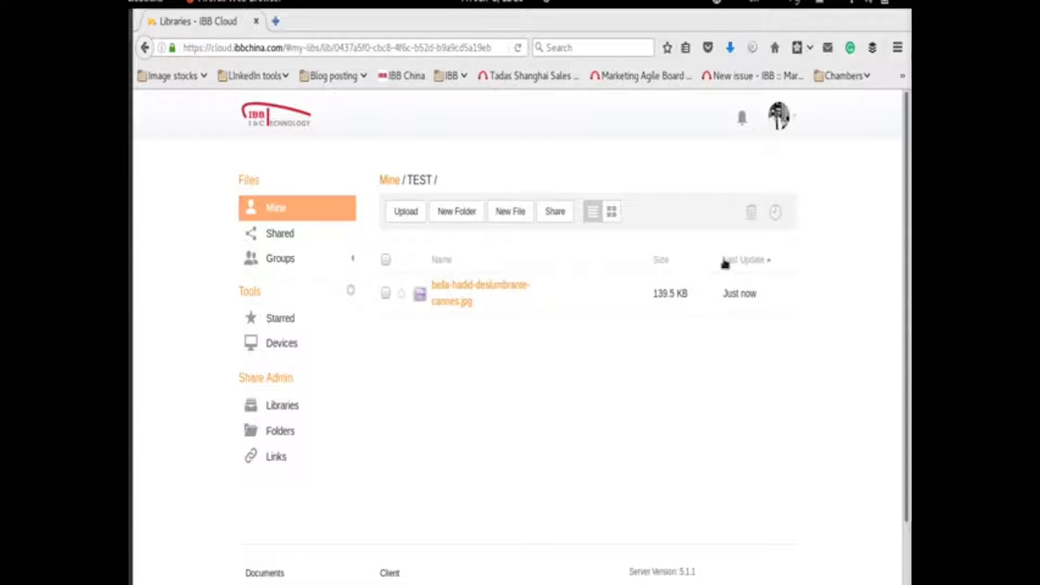
List all groups, open the IBB Sales group's Shanghai library and look through its files.
{"action": "left_click", "coordinate": [280, 260]}
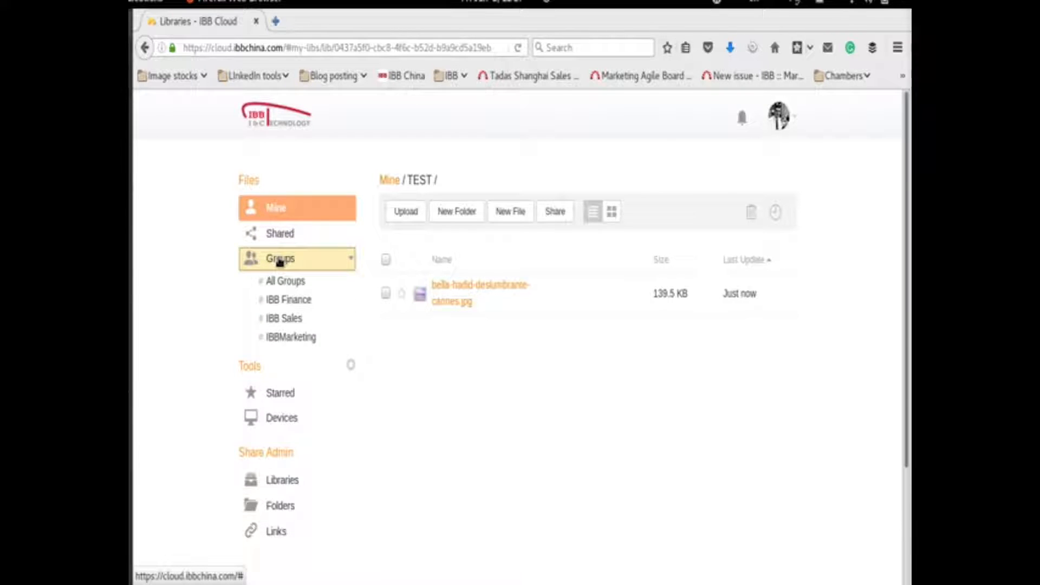
{"action": "left_click", "coordinate": [281, 282]}
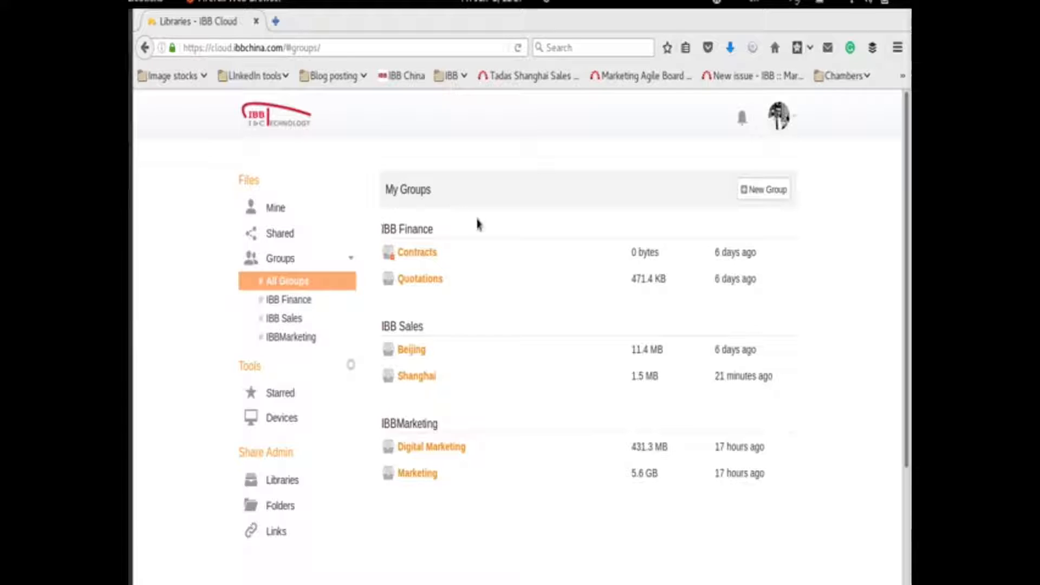
{"action": "scroll", "coordinate": [476, 223], "scroll_direction": "down", "scroll_amount": 2}
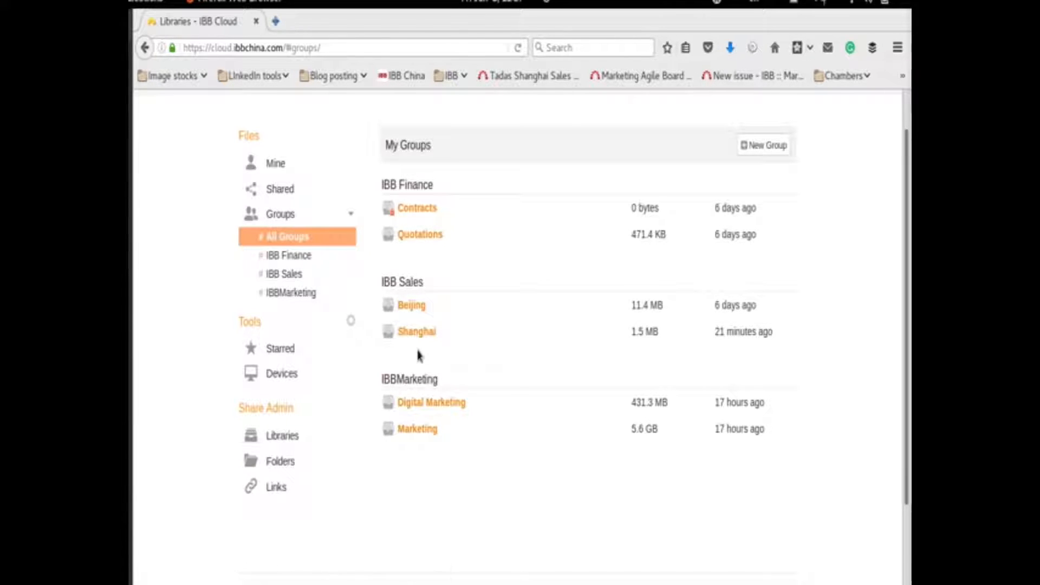
{"action": "left_click", "coordinate": [416, 332]}
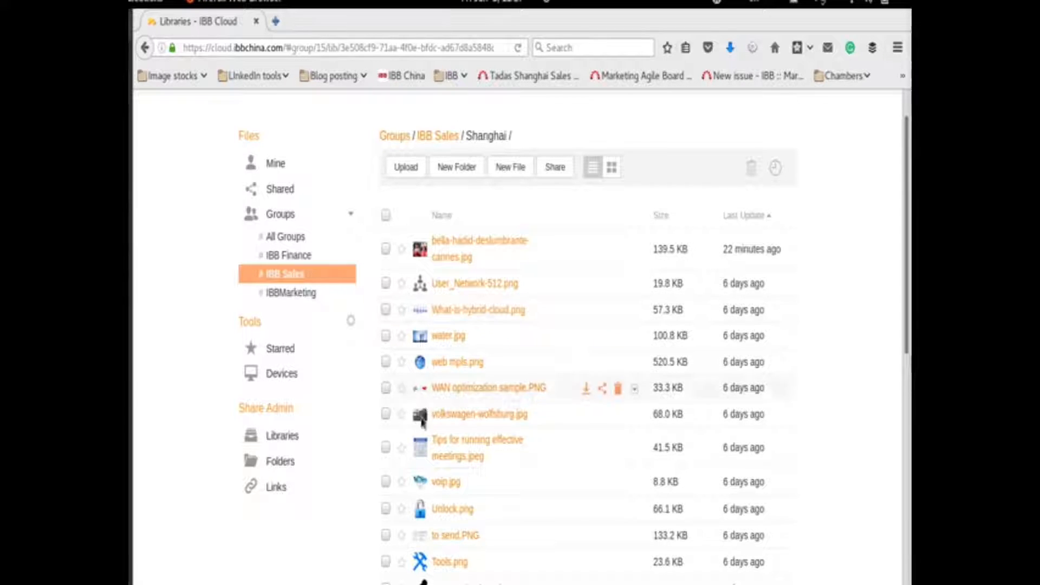
{"action": "scroll", "coordinate": [416, 366], "scroll_direction": "down", "scroll_amount": 5}
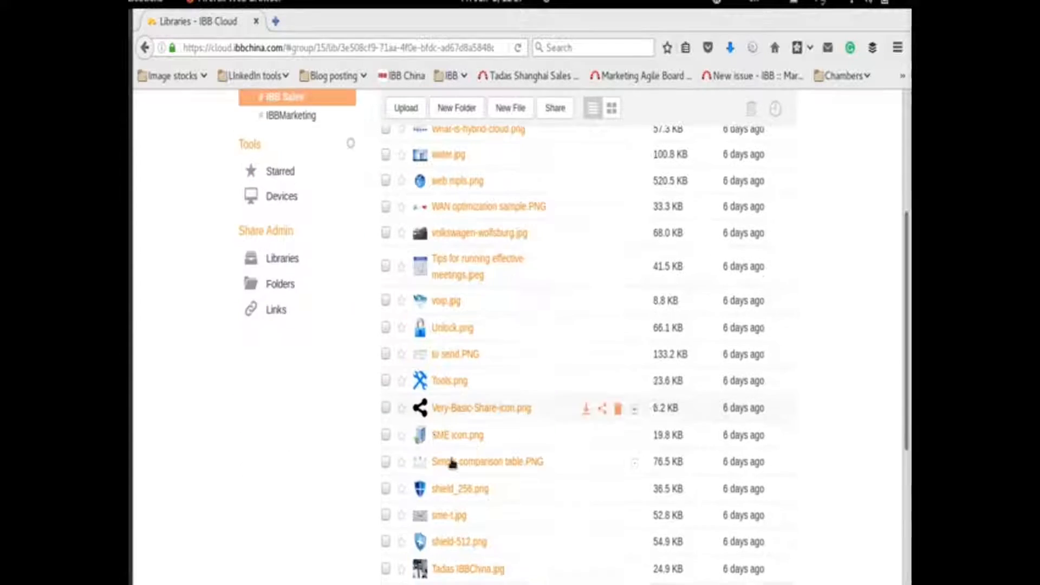
{"action": "scroll", "coordinate": [425, 460], "scroll_direction": "up", "scroll_amount": 7}
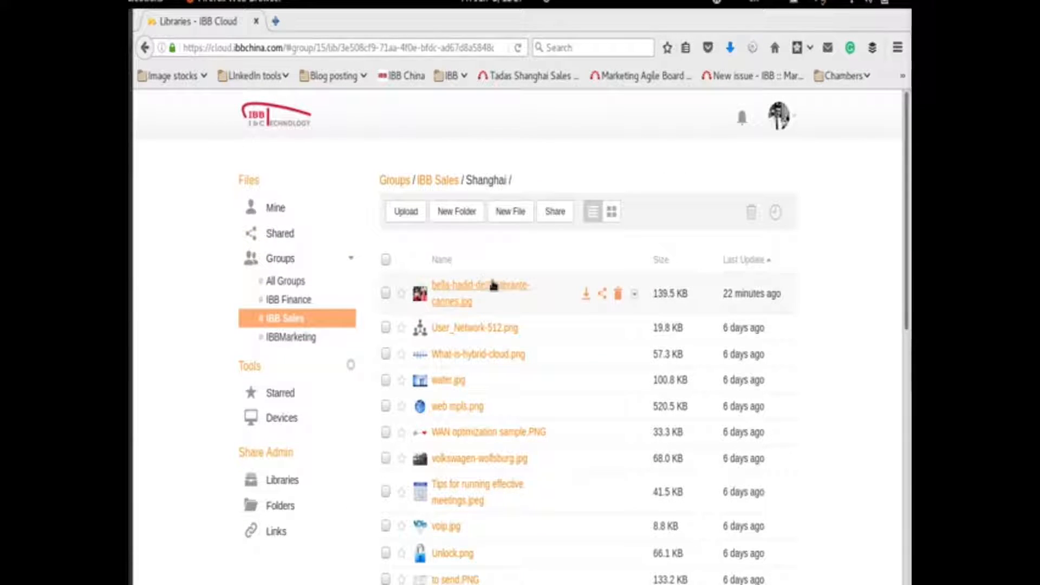
Delete bella-hadid-deslumbrante-cannes.jpg from the Shanghai library and restore it from the library's trash.
{"action": "left_click", "coordinate": [618, 294]}
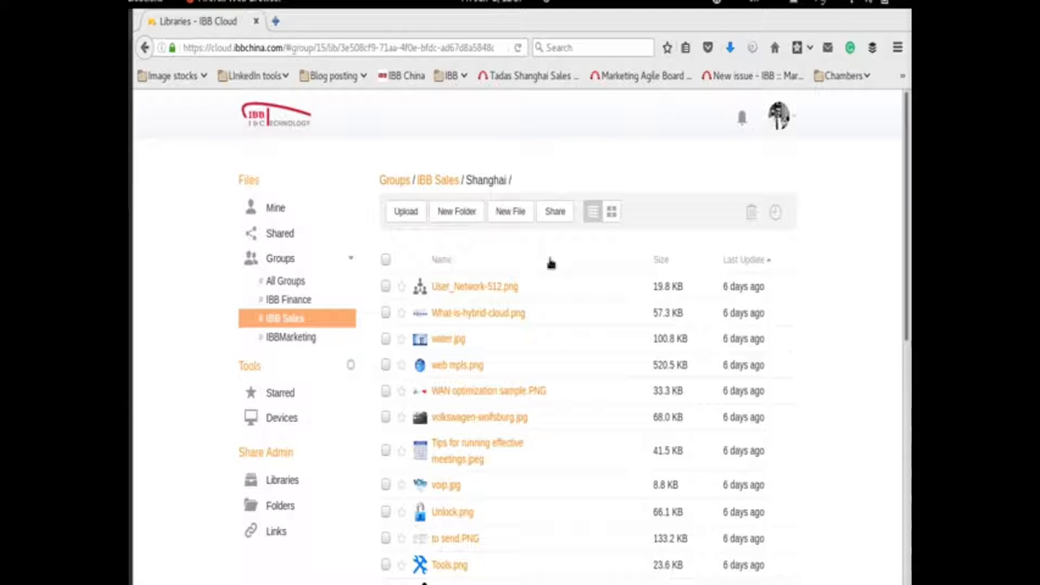
{"action": "left_click", "coordinate": [751, 216]}
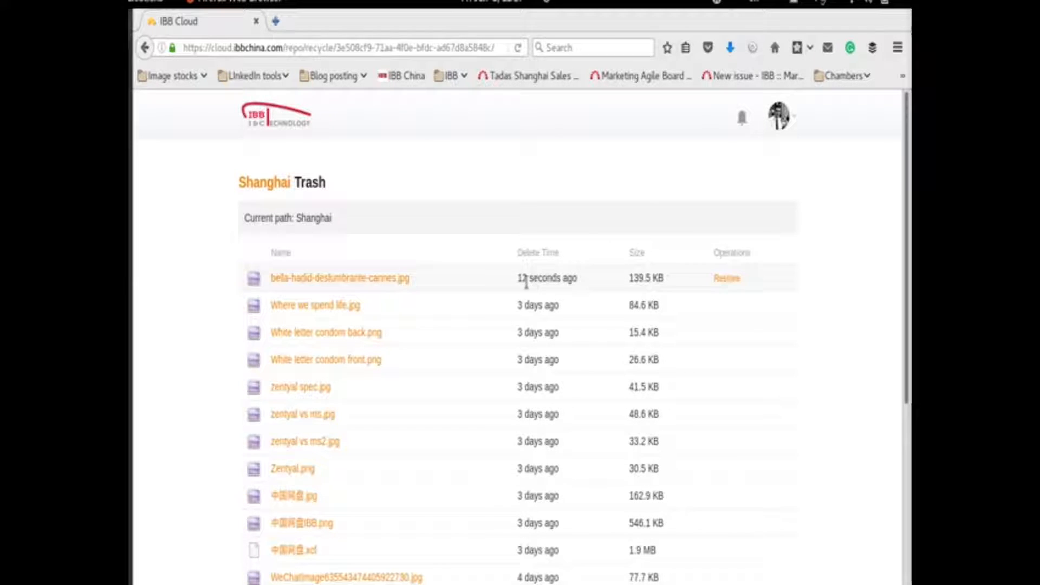
{"action": "left_click", "coordinate": [728, 279]}
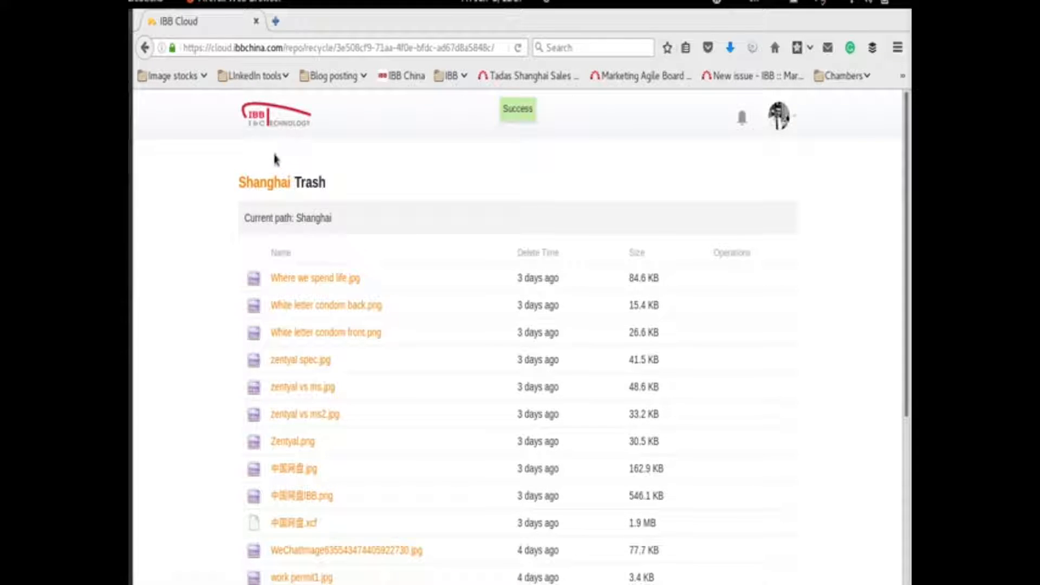
Return to the Shanghai library through the list of all groups and check its files for the restored image.
{"action": "left_click", "coordinate": [261, 127]}
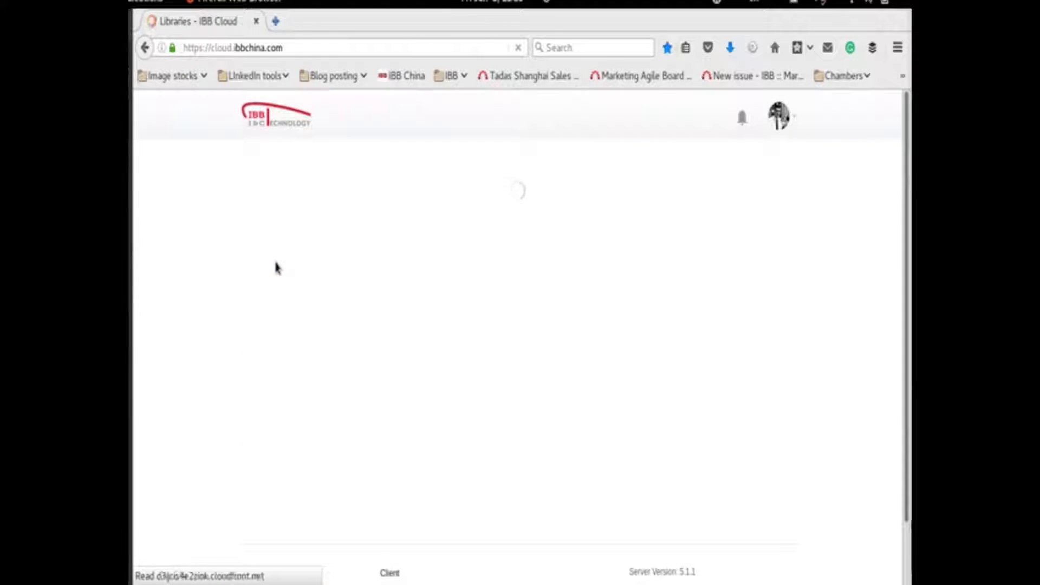
{"action": "left_click", "coordinate": [282, 262]}
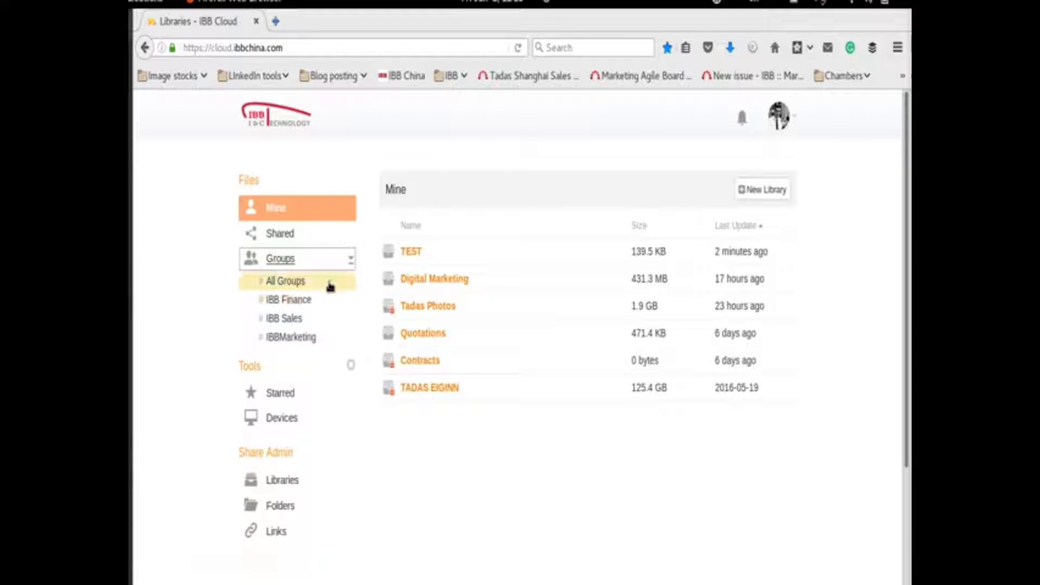
{"action": "left_click", "coordinate": [307, 283]}
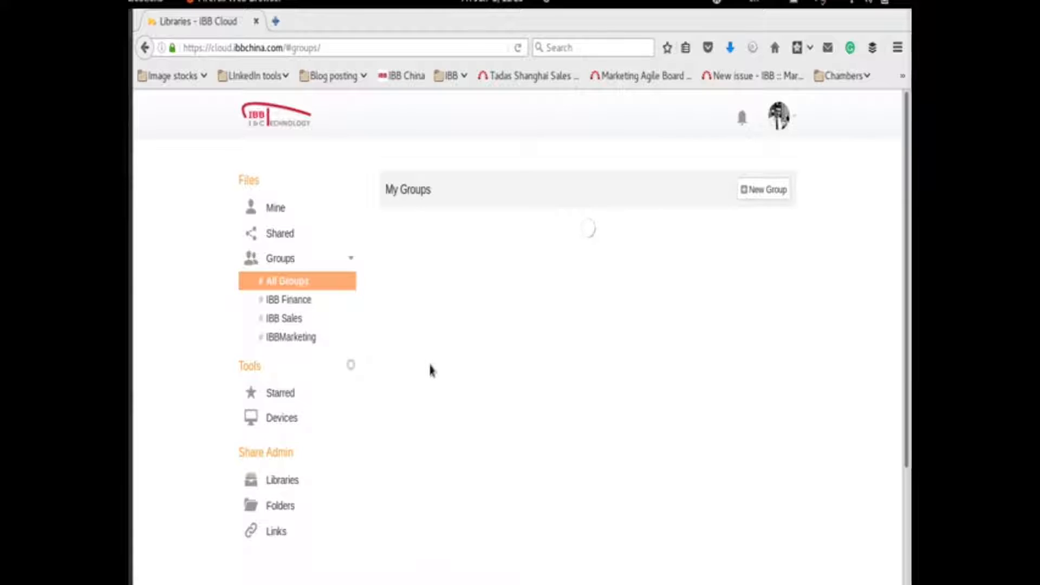
{"action": "left_click", "coordinate": [428, 378]}
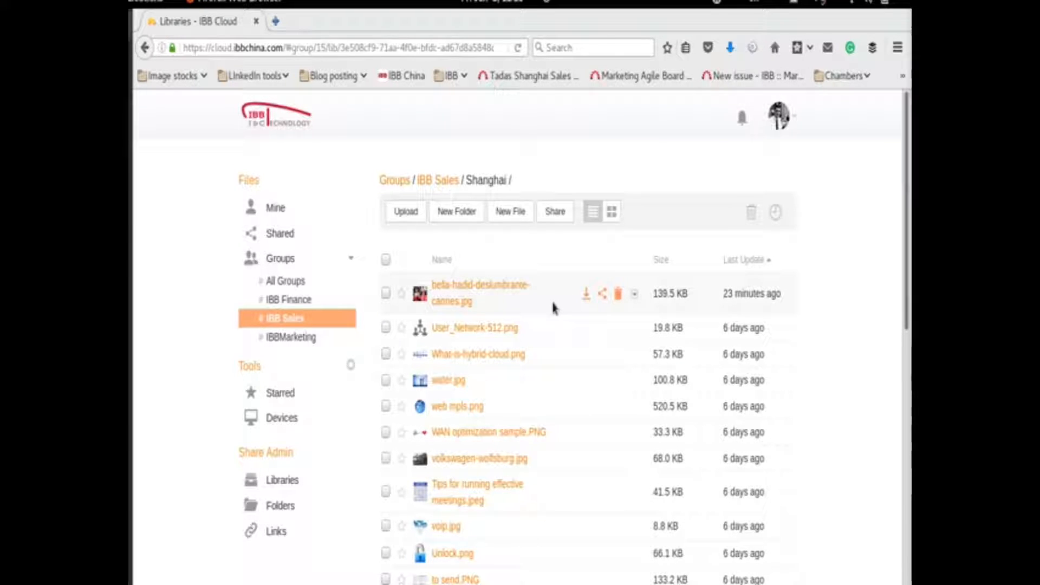
{"action": "scroll", "coordinate": [553, 308], "scroll_direction": "down", "scroll_amount": 4}
{"action": "scroll", "coordinate": [560, 383], "scroll_direction": "up", "scroll_amount": 4}
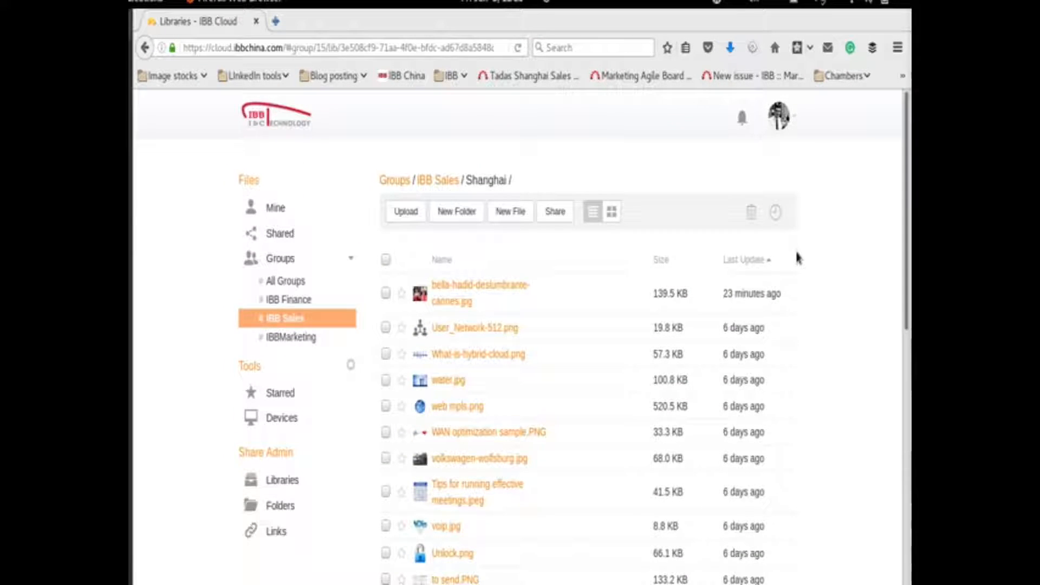
Review the Shanghai library's modification history of added, deleted and reverted files, and return to the home page.
{"action": "left_click", "coordinate": [776, 214]}
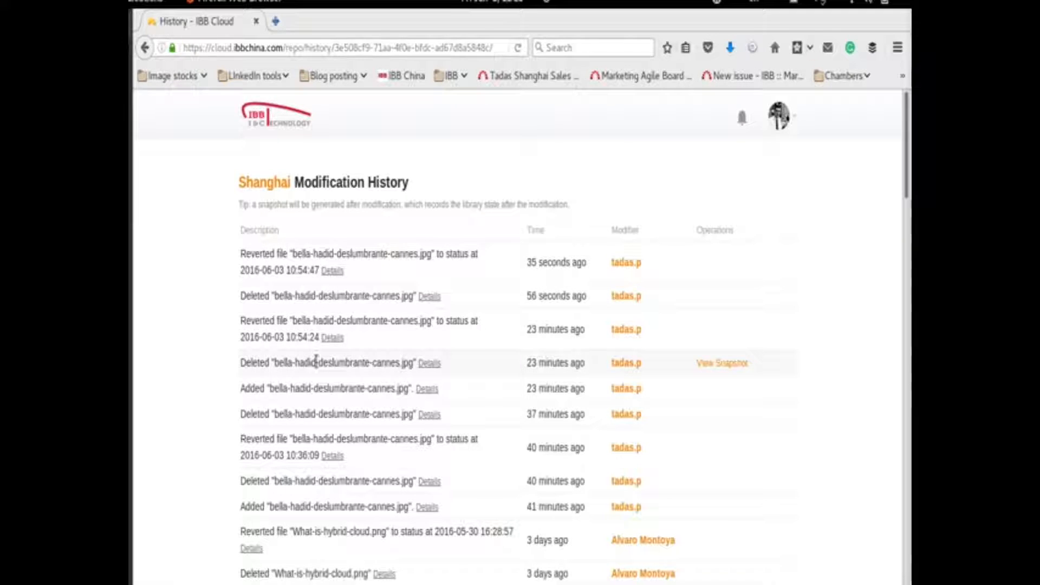
{"action": "left_click_drag", "start_coordinate": [275, 361], "coordinate": [397, 362]}
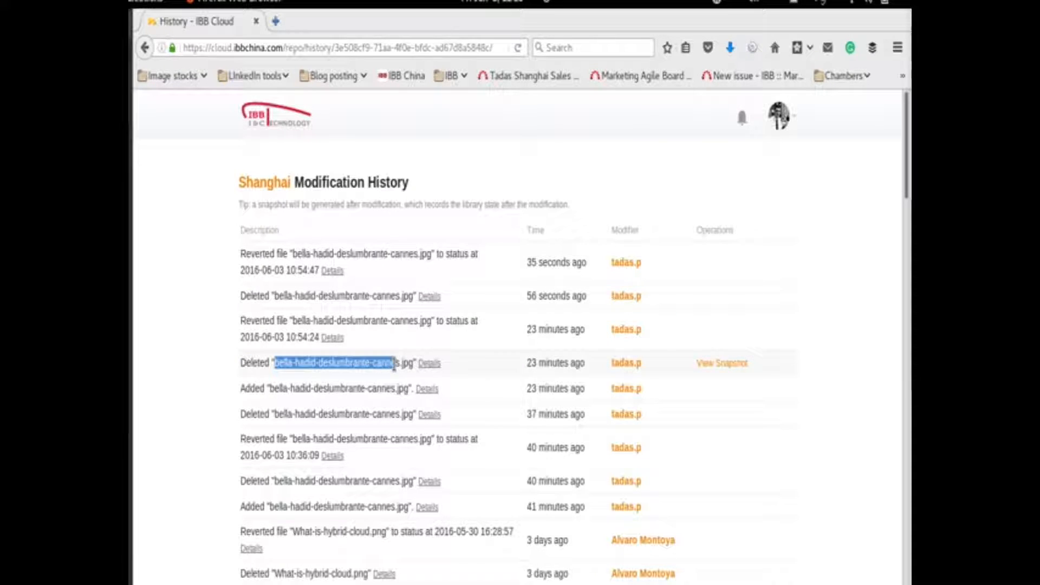
{"action": "left_click_drag", "start_coordinate": [260, 325], "coordinate": [261, 265]}
{"action": "left_click", "coordinate": [200, 304]}
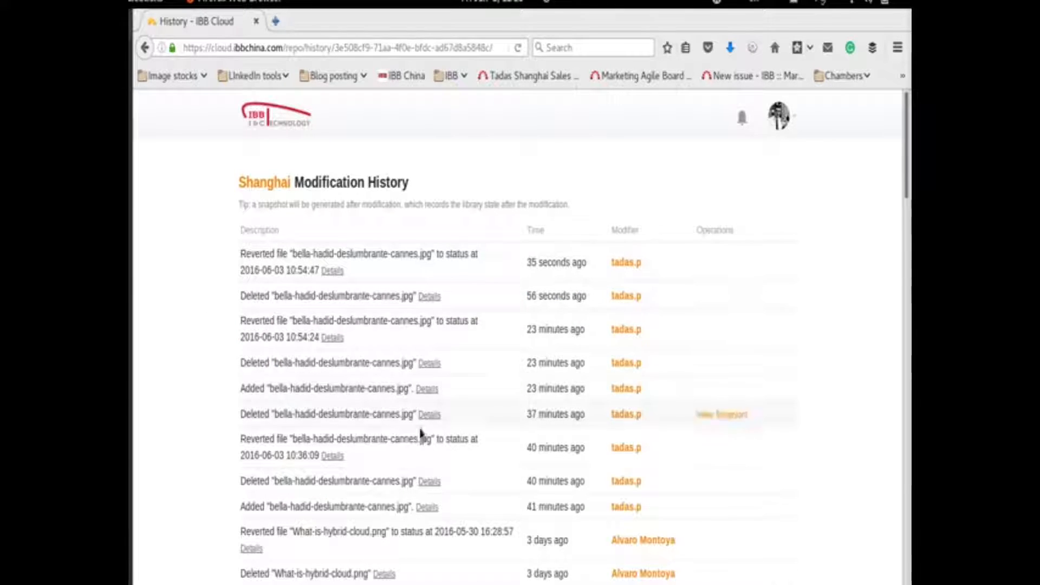
{"action": "scroll", "coordinate": [622, 268], "scroll_direction": "down", "scroll_amount": 3}
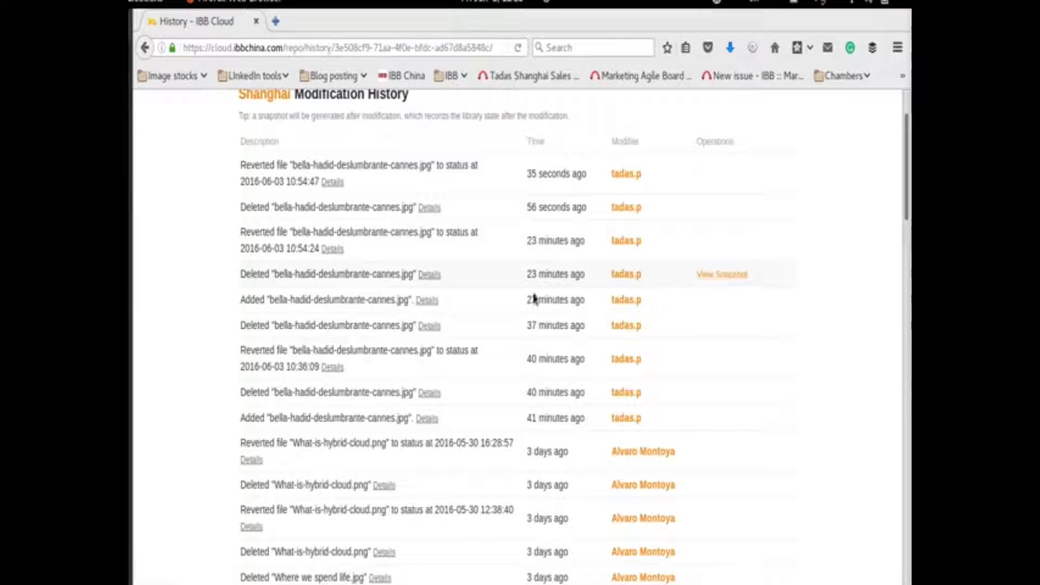
{"action": "scroll", "coordinate": [328, 377], "scroll_direction": "down", "scroll_amount": 4}
{"action": "scroll", "coordinate": [330, 381], "scroll_direction": "down", "scroll_amount": 5}
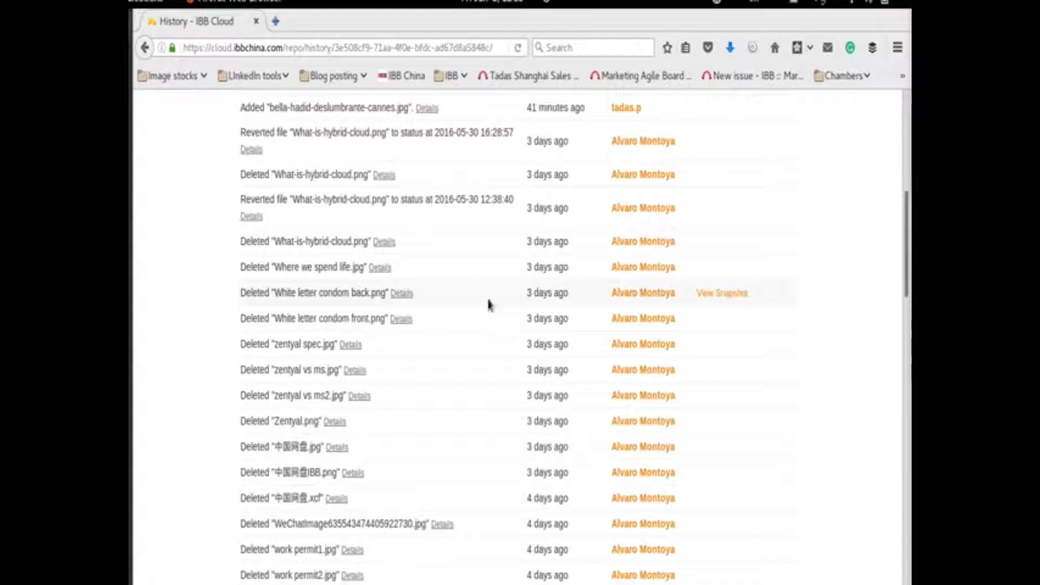
{"action": "scroll", "coordinate": [639, 313], "scroll_direction": "up", "scroll_amount": 4}
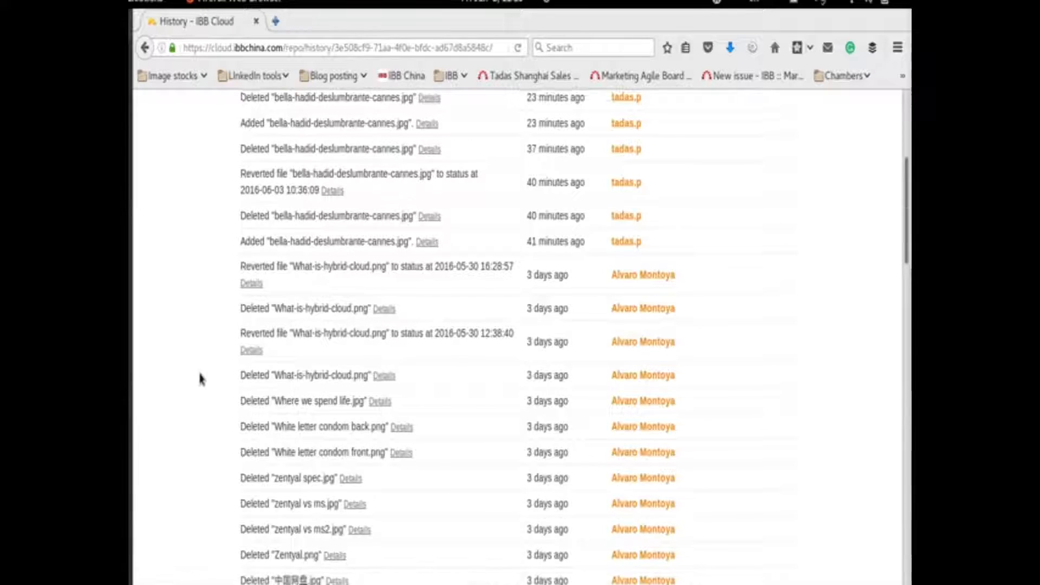
{"action": "scroll", "coordinate": [201, 378], "scroll_direction": "up", "scroll_amount": 8}
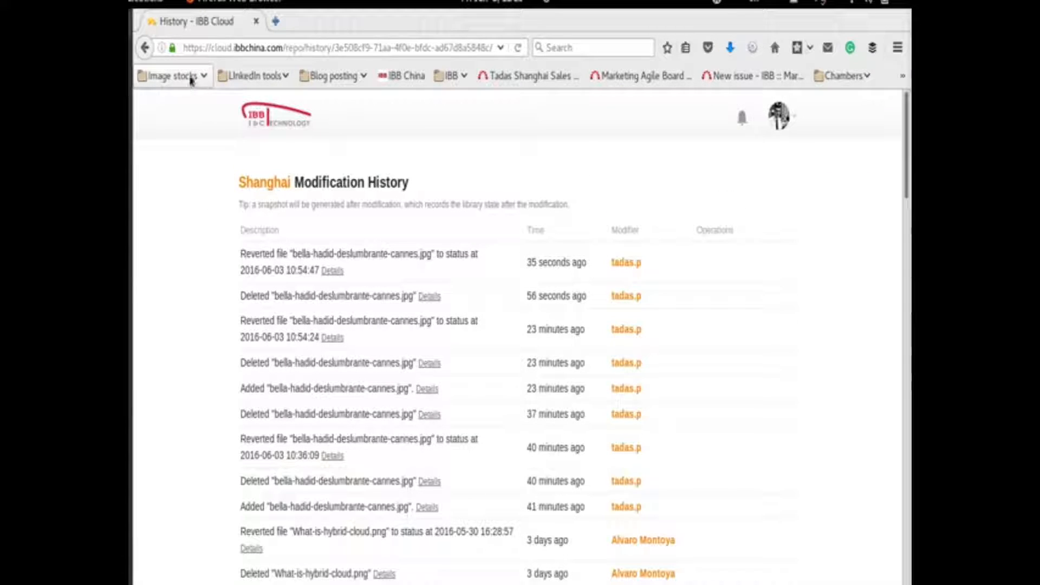
{"action": "left_click", "coordinate": [274, 115]}
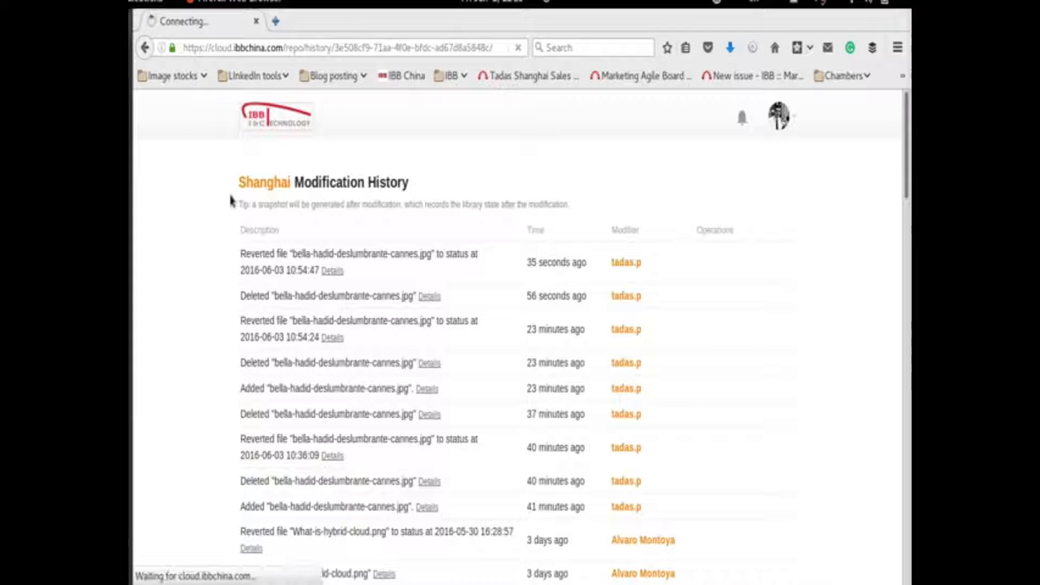